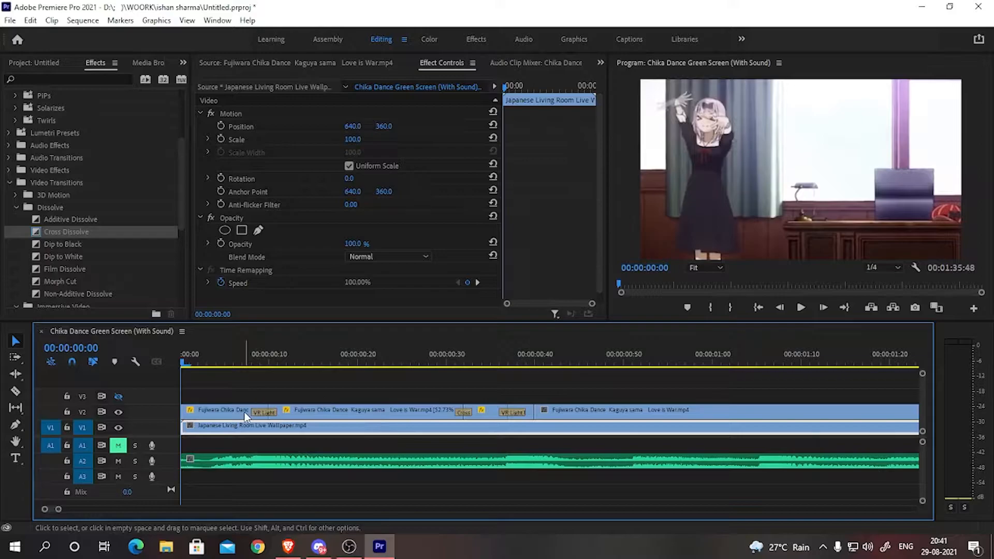
Play and scrub through the opening of the dance sequence to review the existing cuts and transitions
{"action": "key", "text": "space"}
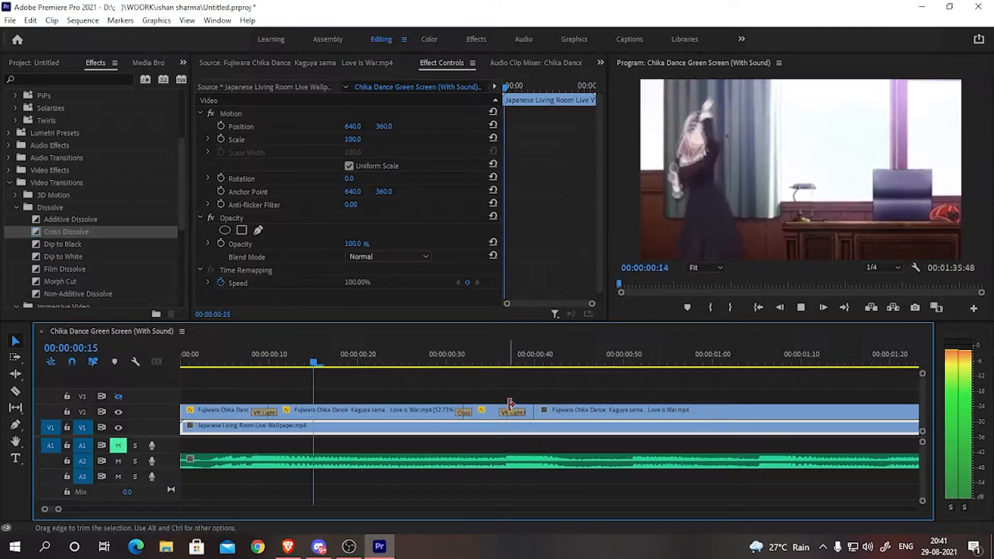
{"action": "key", "text": "space"}
{"action": "left_click_drag", "start_coordinate": [564, 369], "coordinate": [119, 423]}
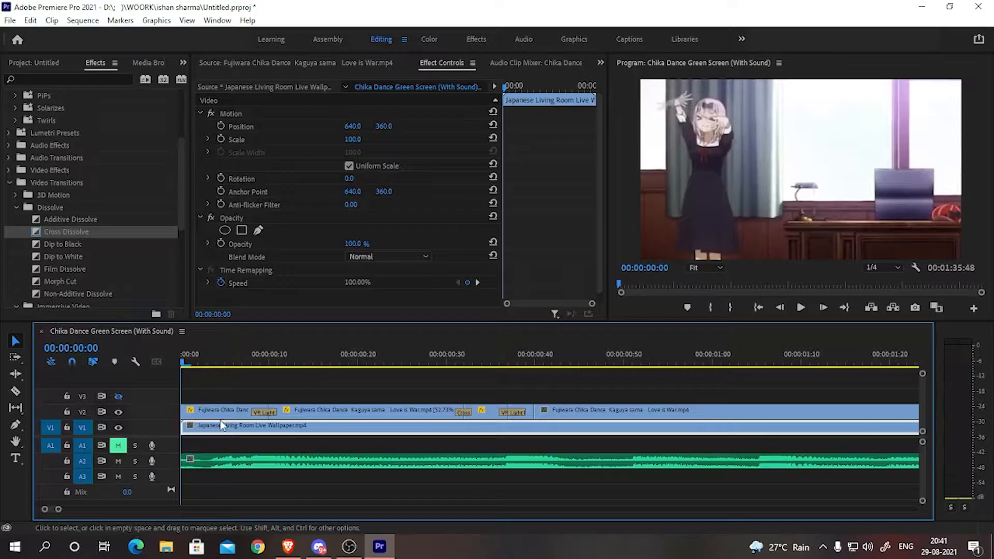
{"action": "left_click_drag", "start_coordinate": [237, 365], "coordinate": [176, 378]}
{"action": "key", "text": "space"}
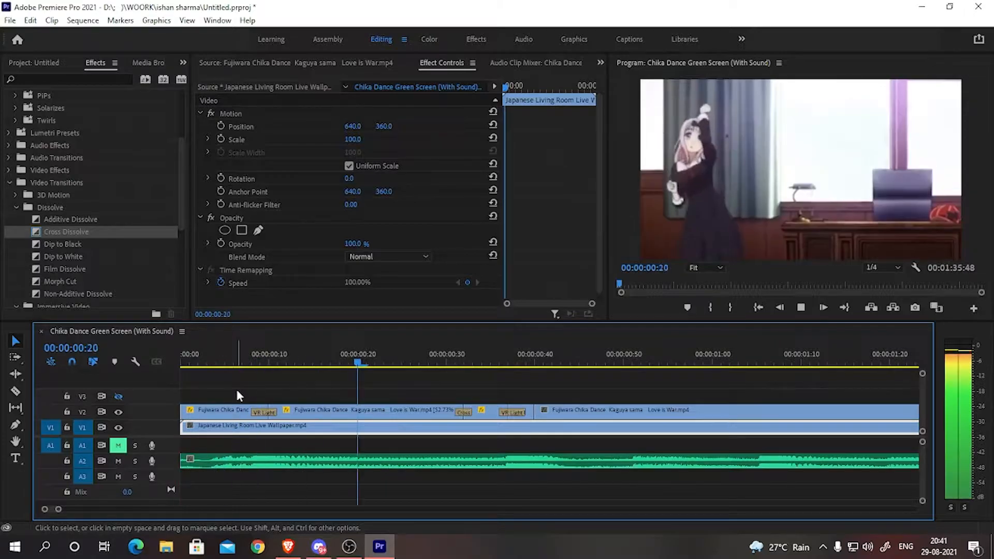
{"action": "left_click_drag", "start_coordinate": [510, 365], "coordinate": [526, 459]}
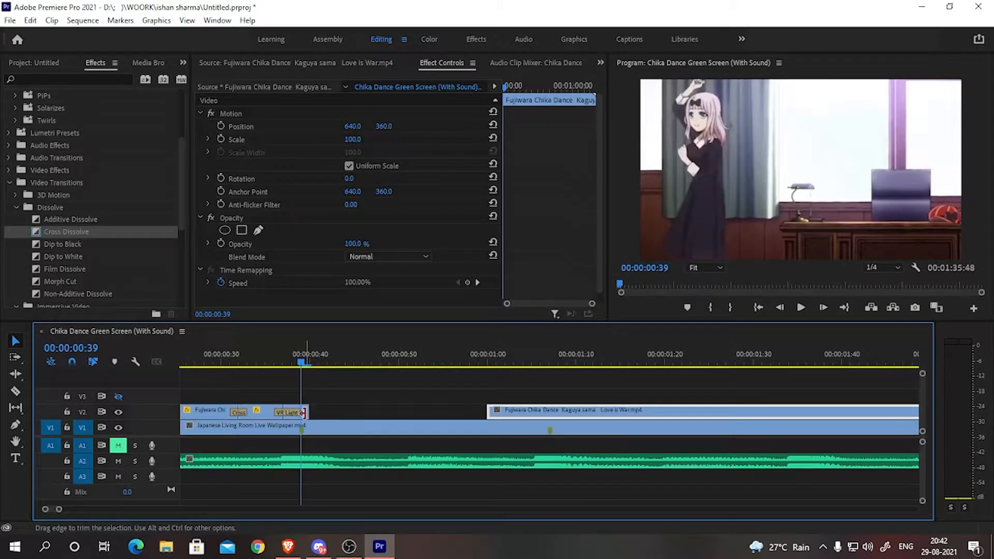
Slow the short V2 clip before the gap to 10.71 % speed with a duration of 28 frames
{"action": "left_click", "coordinate": [302, 413]}
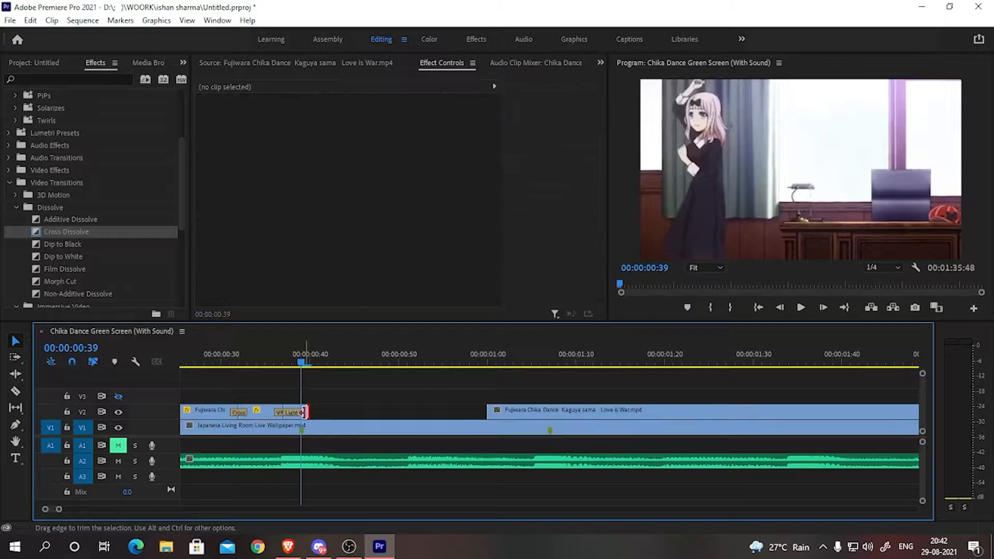
{"action": "left_click", "coordinate": [306, 412]}
{"action": "right_click", "coordinate": [305, 413]}
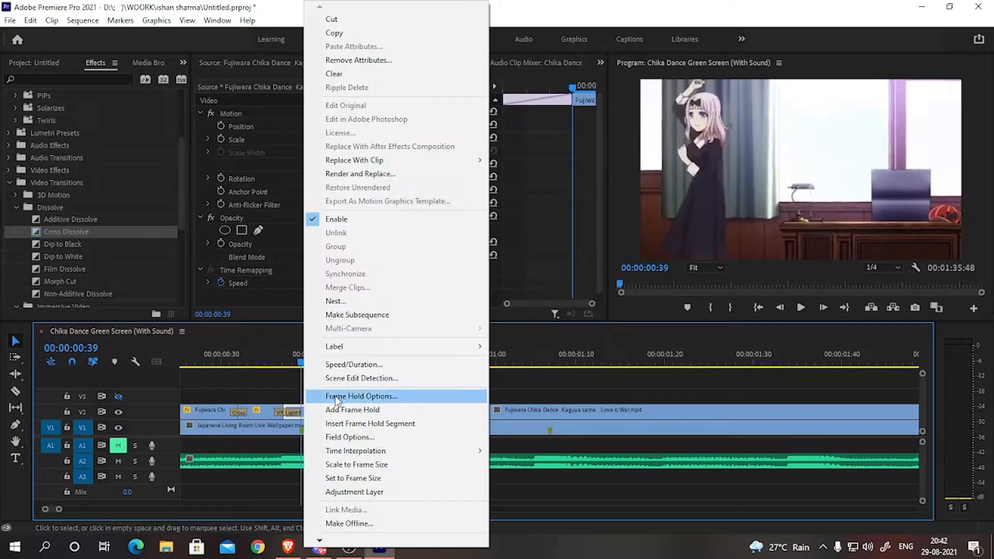
{"action": "left_click", "coordinate": [362, 363]}
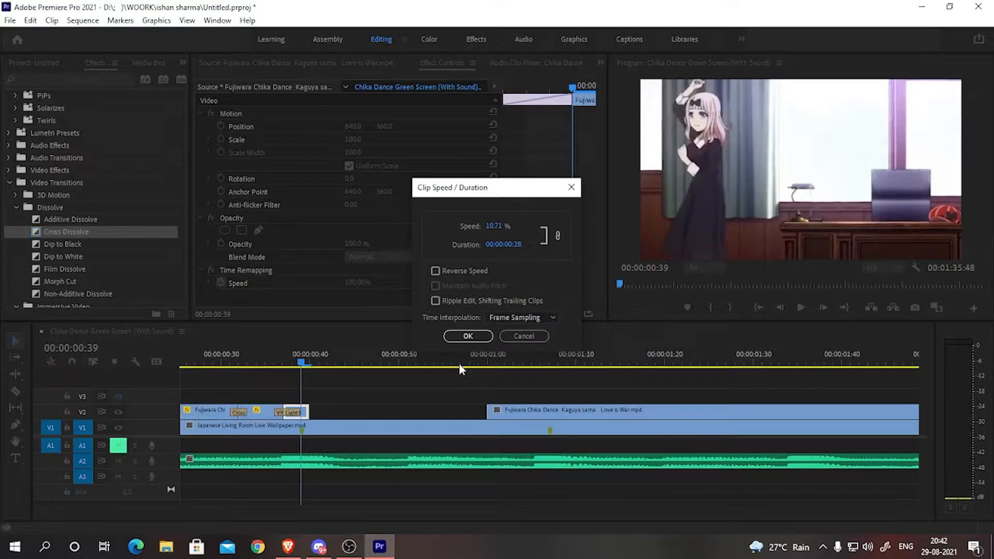
{"action": "left_click", "coordinate": [466, 337]}
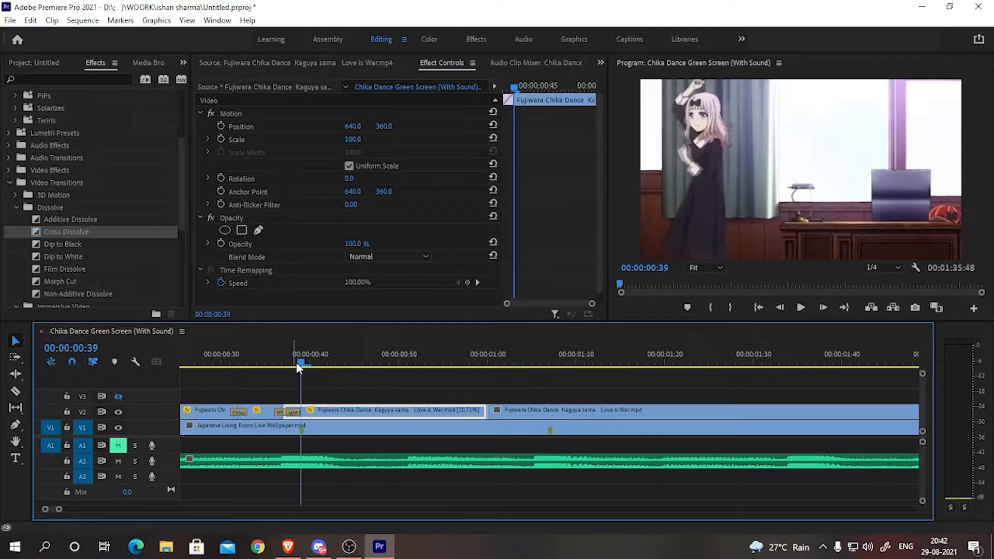
Play back the slowed section and scrub back to 00:00:00:37 to review its timing
{"action": "left_click", "coordinate": [257, 364]}
{"action": "key", "text": "space"}
{"action": "key", "text": "space"}
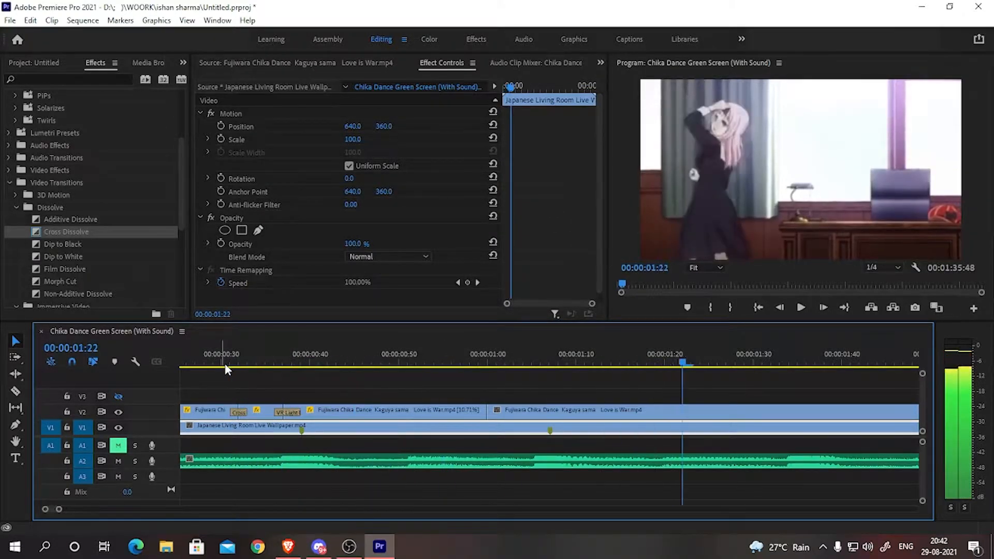
{"action": "left_click_drag", "start_coordinate": [419, 361], "coordinate": [283, 365]}
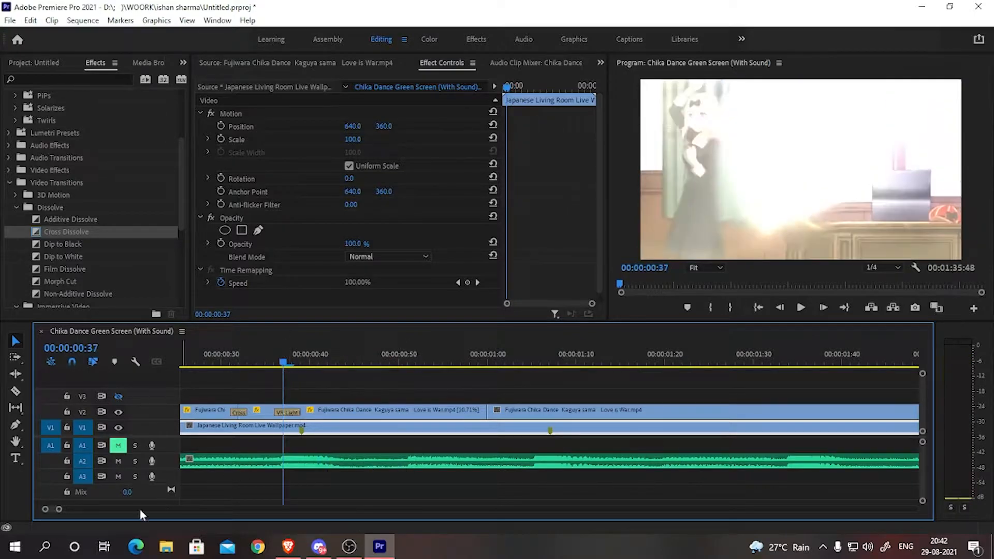
Split the last V2 dance clip at 00:00:01:25 and speed its first part up to 500 % with a 5-frame duration
{"action": "left_click_drag", "start_coordinate": [58, 510], "coordinate": [65, 510]}
{"action": "left_click", "coordinate": [610, 413]}
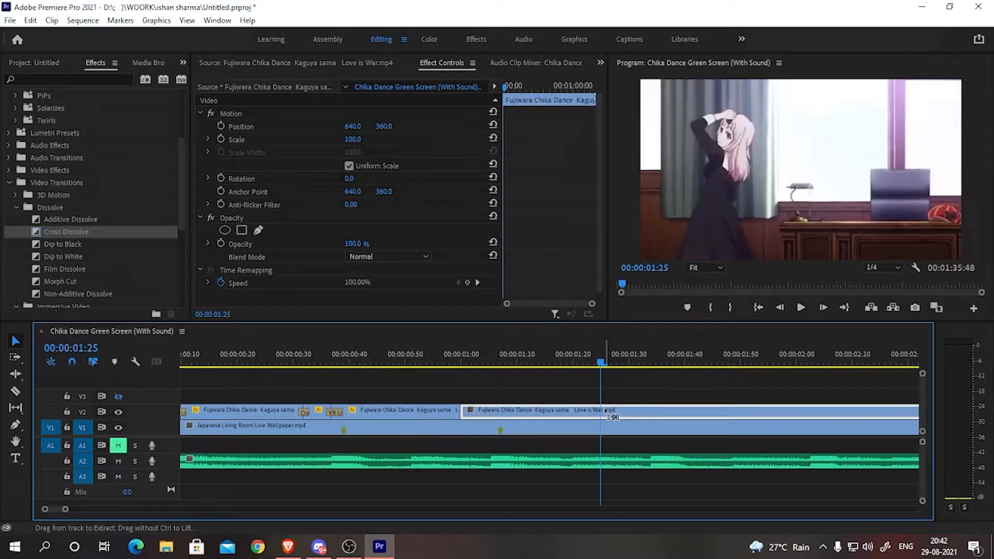
{"action": "key", "text": "ctrl+k"}
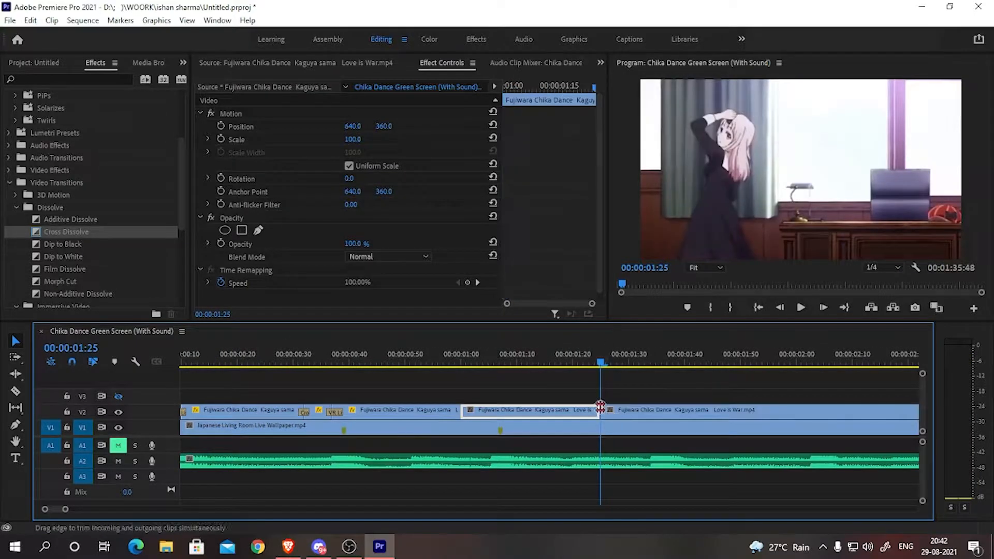
{"action": "right_click", "coordinate": [587, 413]}
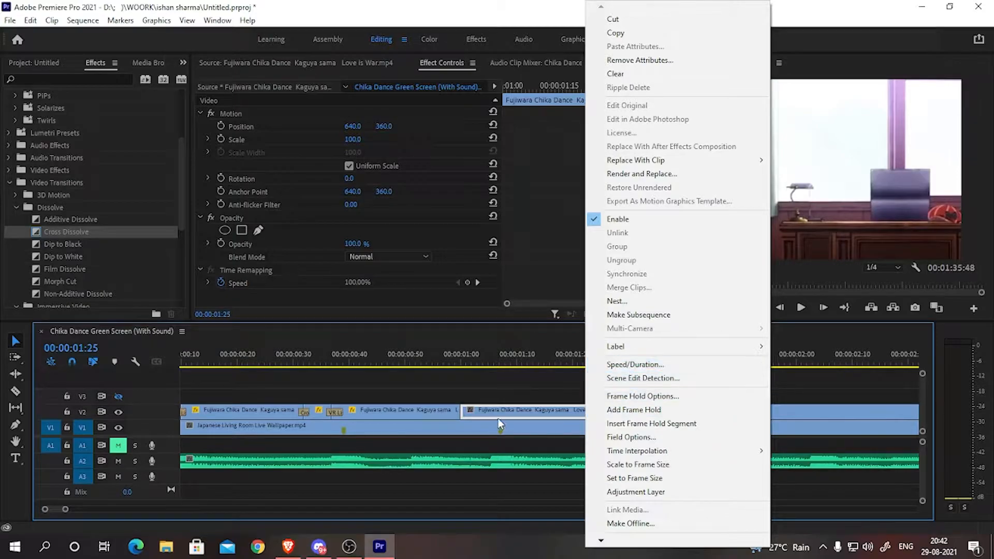
{"action": "left_click", "coordinate": [635, 365]}
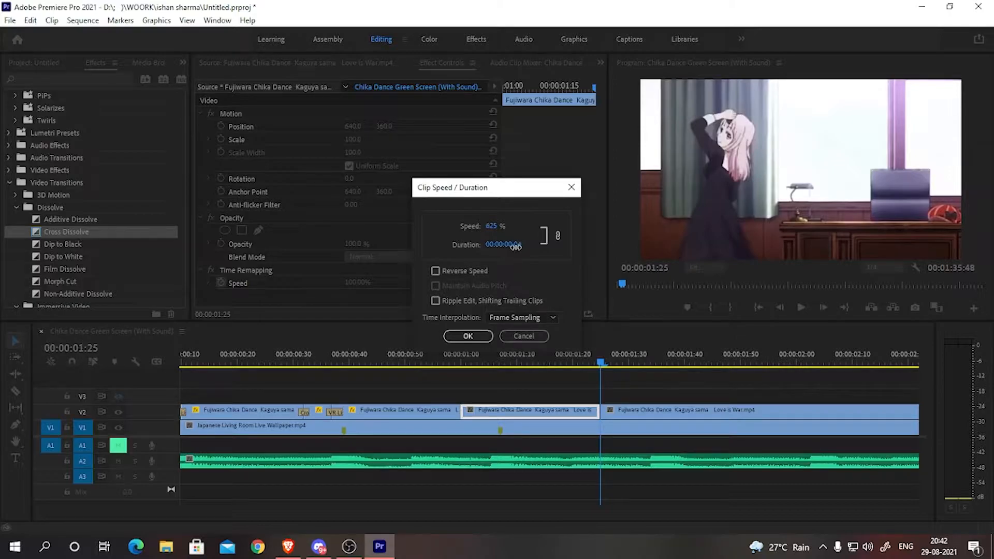
{"action": "left_click", "coordinate": [467, 336]}
Check the end of the sped-up V2 clip against the beat and set its duration to 7 frames
{"action": "right_click", "coordinate": [479, 414]}
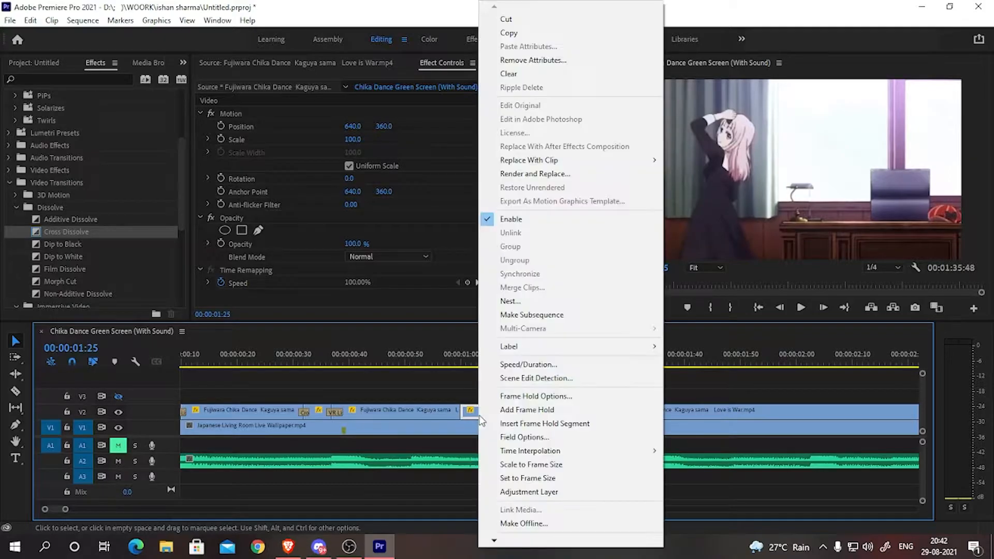
{"action": "left_click", "coordinate": [412, 351]}
{"action": "left_click", "coordinate": [472, 363]}
{"action": "key", "text": "space"}
{"action": "left_click", "coordinate": [488, 365]}
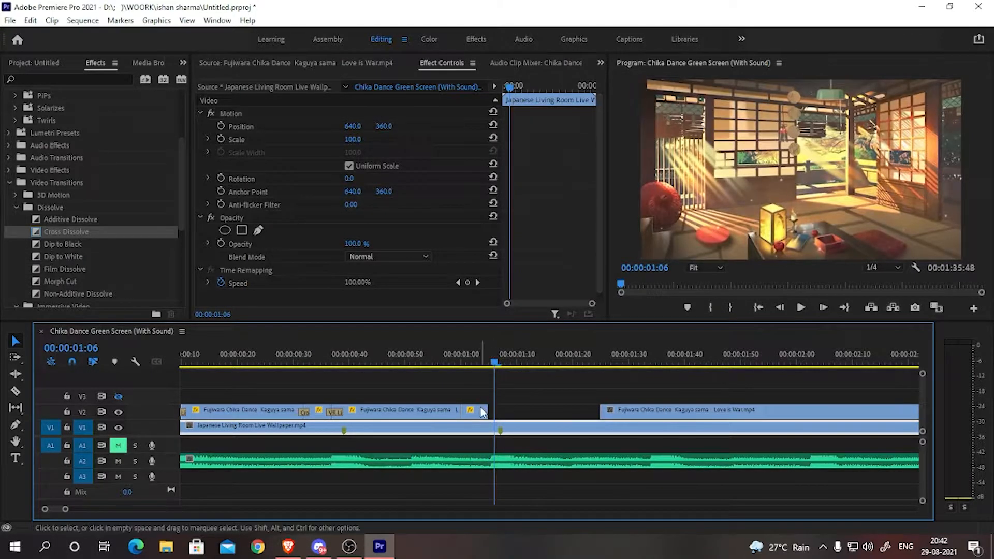
{"action": "right_click", "coordinate": [481, 412]}
{"action": "left_click", "coordinate": [519, 364]}
{"action": "type", "text": "500"}
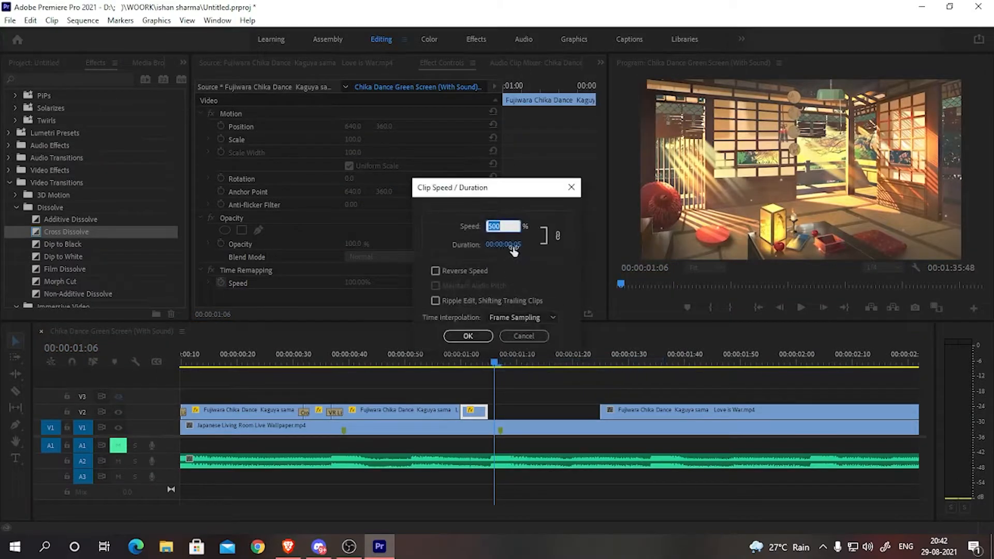
{"action": "left_click", "coordinate": [513, 245]}
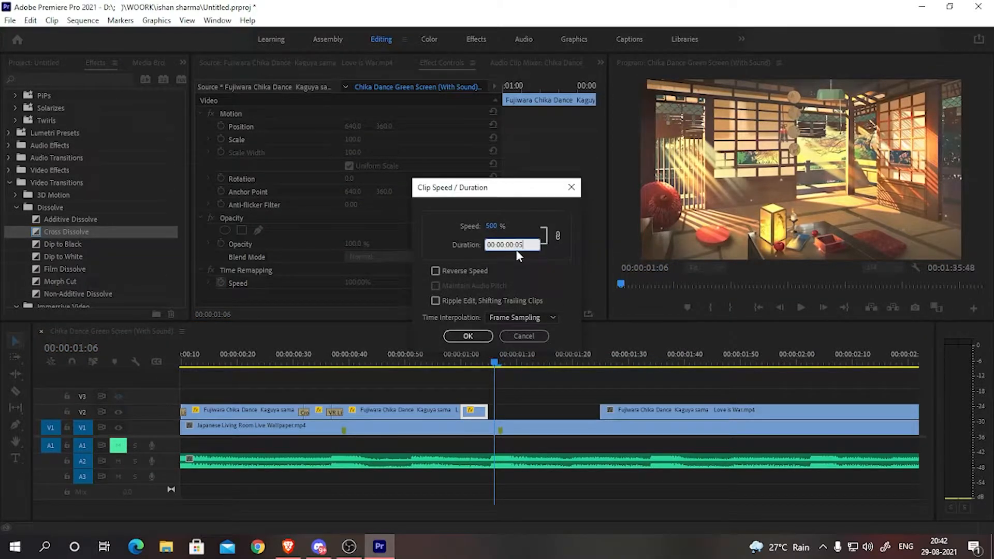
{"action": "type", "text": "7"}
{"action": "key", "text": "Return"}
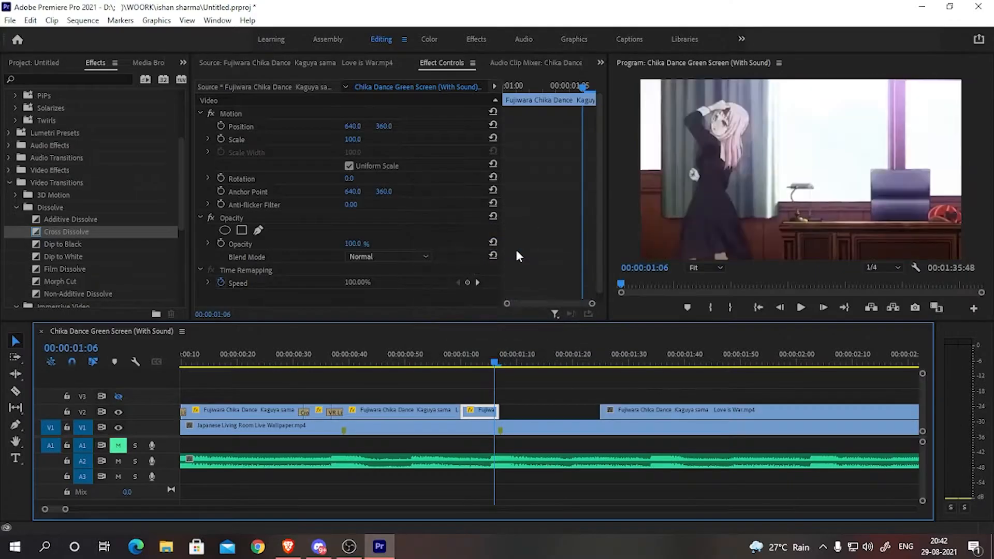
Shorten the sped-up clip so it ends at 00:00:01:06 and move the remaining dance clip against it to close the gap
{"action": "right_click", "coordinate": [494, 415]}
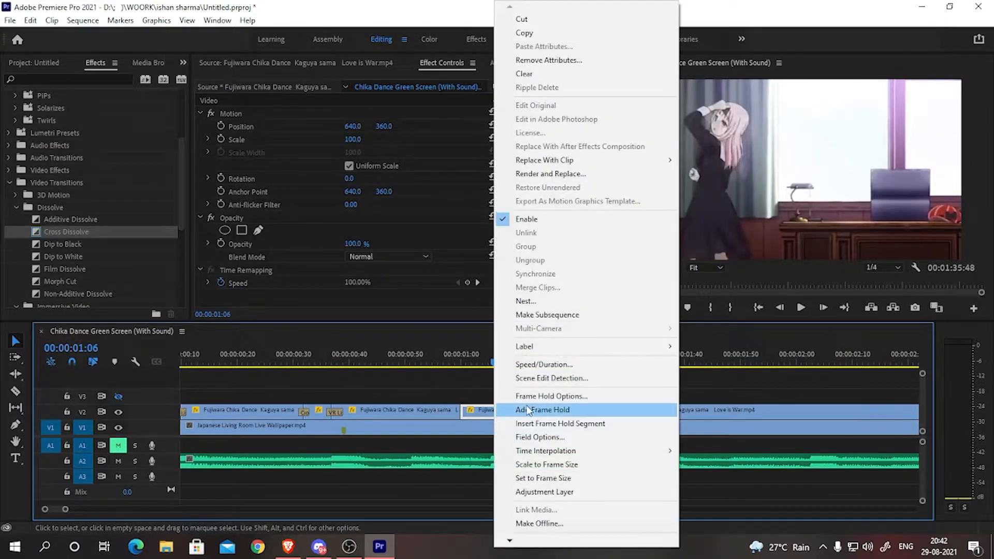
{"action": "left_click", "coordinate": [517, 364]}
{"action": "left_click_drag", "start_coordinate": [641, 414], "coordinate": [533, 417]}
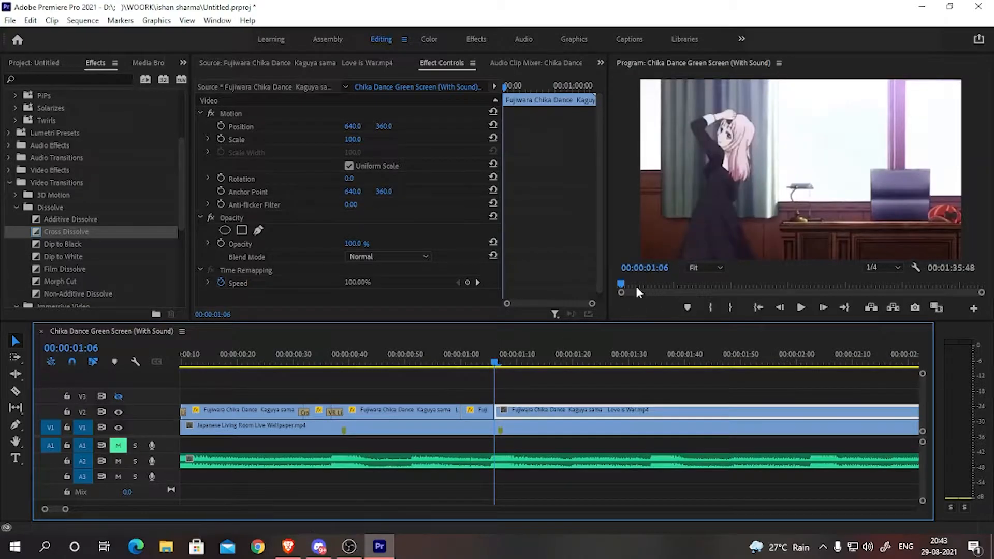
Apply a Cross Dissolve to the V2 cut at 00:00:01:00 and trim the transition shorter
{"action": "left_click_drag", "start_coordinate": [625, 286], "coordinate": [599, 285]}
{"action": "key", "text": "space"}
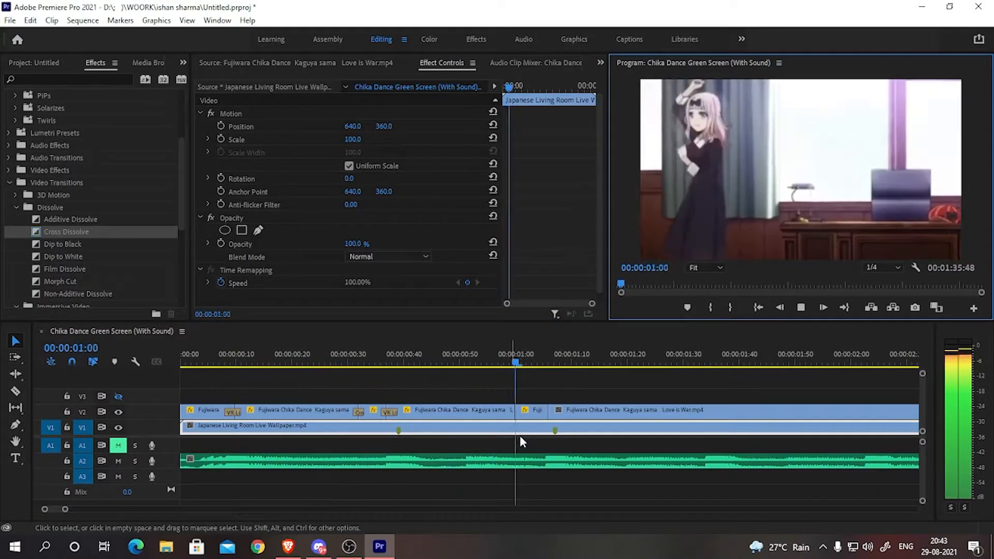
{"action": "left_click_drag", "start_coordinate": [481, 366], "coordinate": [517, 377]}
{"action": "left_click_drag", "start_coordinate": [74, 239], "coordinate": [459, 383]}
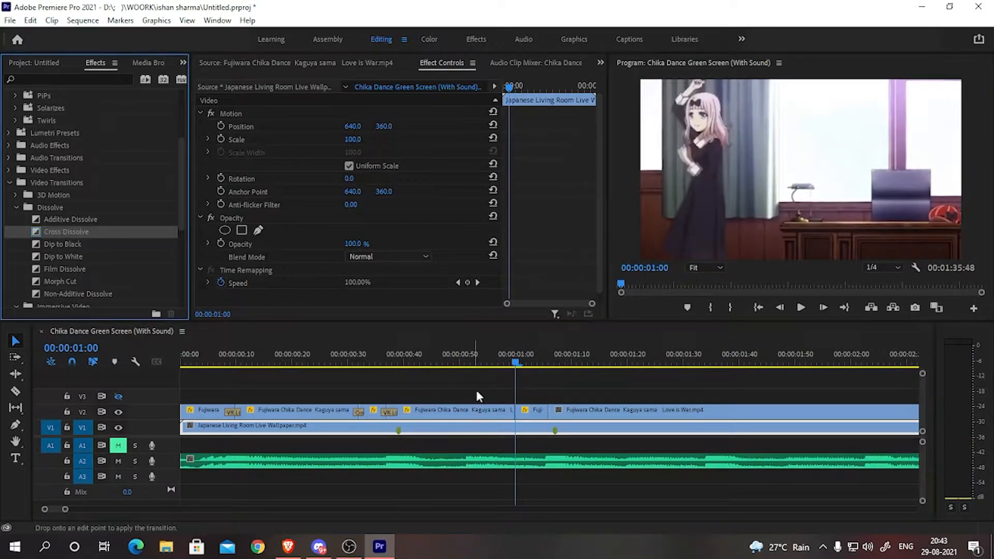
{"action": "mouse_move", "coordinate": [516, 417]}
{"action": "left_mouse_down"}
{"action": "mouse_move", "coordinate": [498, 412]}
{"action": "mouse_move", "coordinate": [509, 413]}
{"action": "left_mouse_up"}
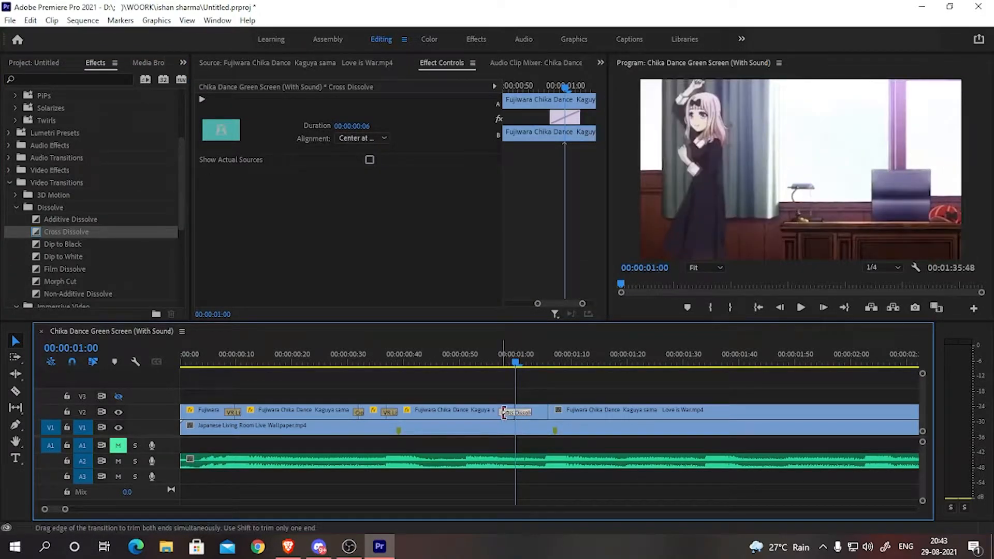
Apply the VR Light Rays Preset to the V2 cut at 00:00:01:06 and inspect the transition's settings
{"action": "left_click", "coordinate": [468, 365]}
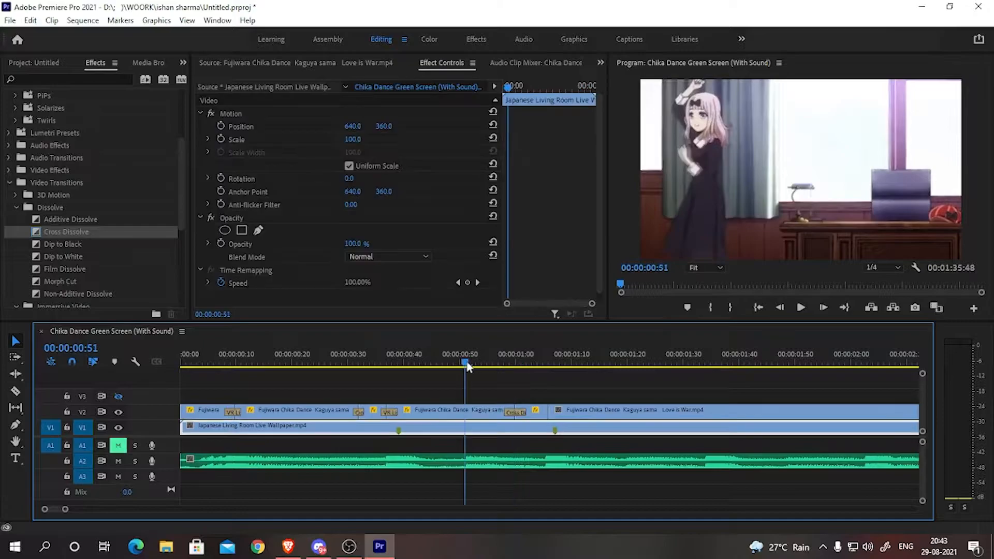
{"action": "left_click_drag", "start_coordinate": [516, 371], "coordinate": [551, 378]}
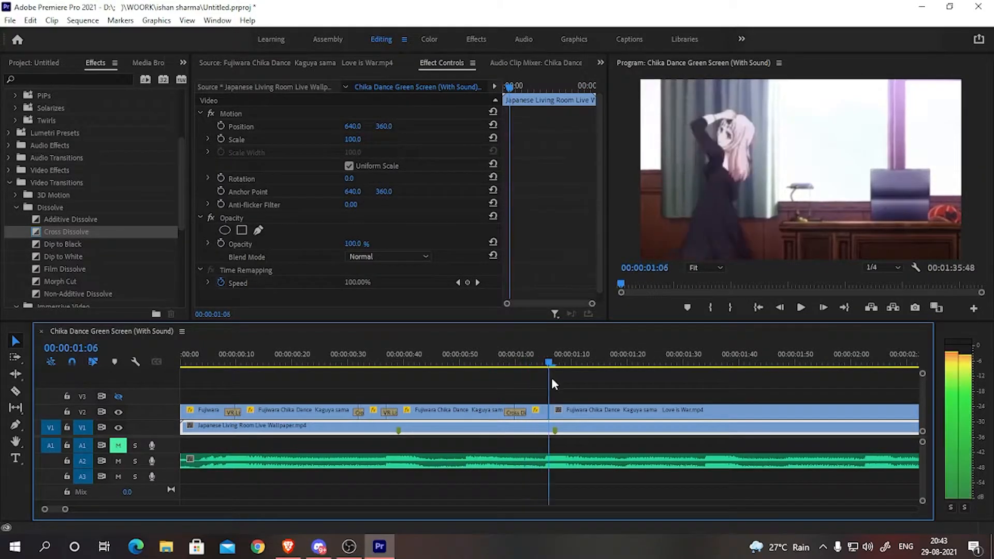
{"action": "scroll", "coordinate": [93, 195], "scroll_direction": "up", "scroll_amount": 3}
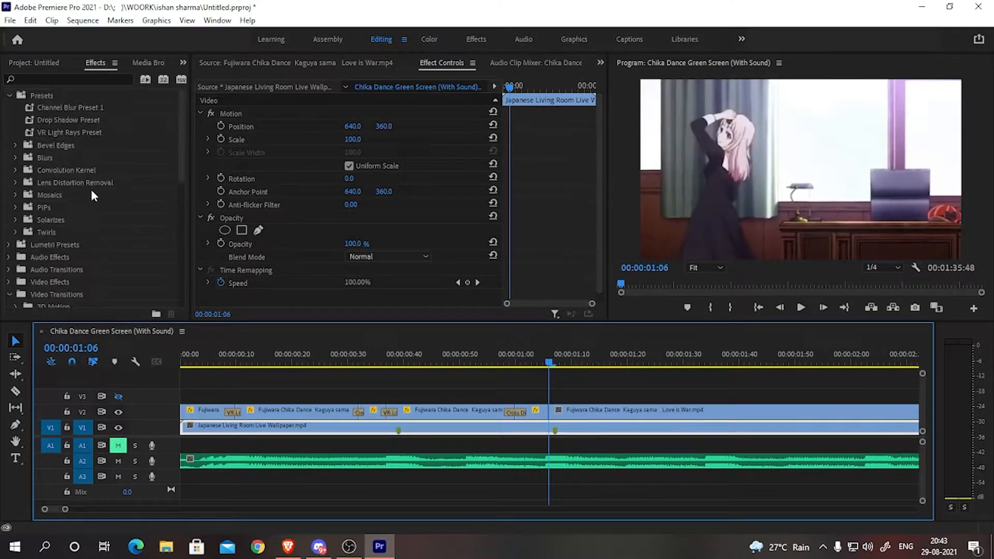
{"action": "left_click_drag", "start_coordinate": [56, 132], "coordinate": [86, 153]}
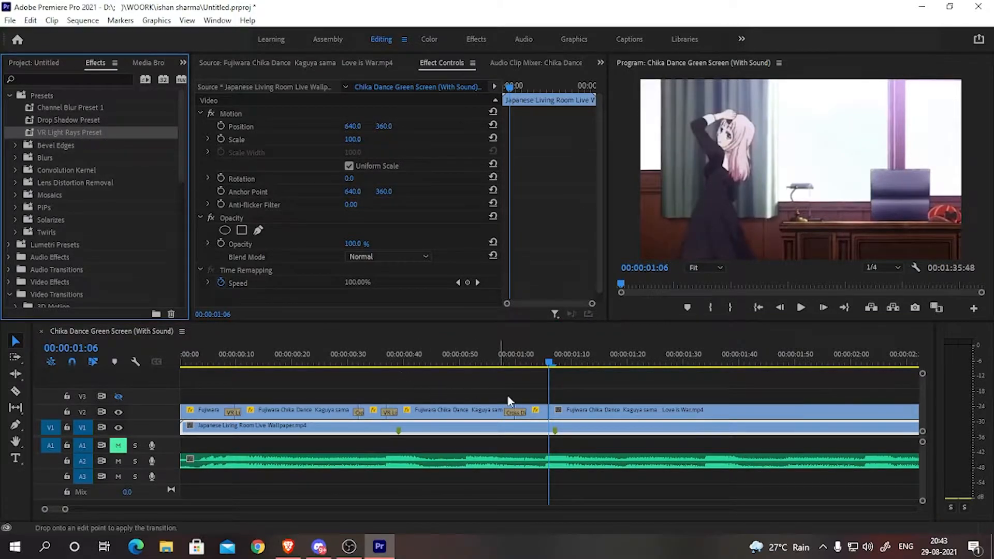
{"action": "left_click_drag", "start_coordinate": [552, 414], "coordinate": [552, 414]}
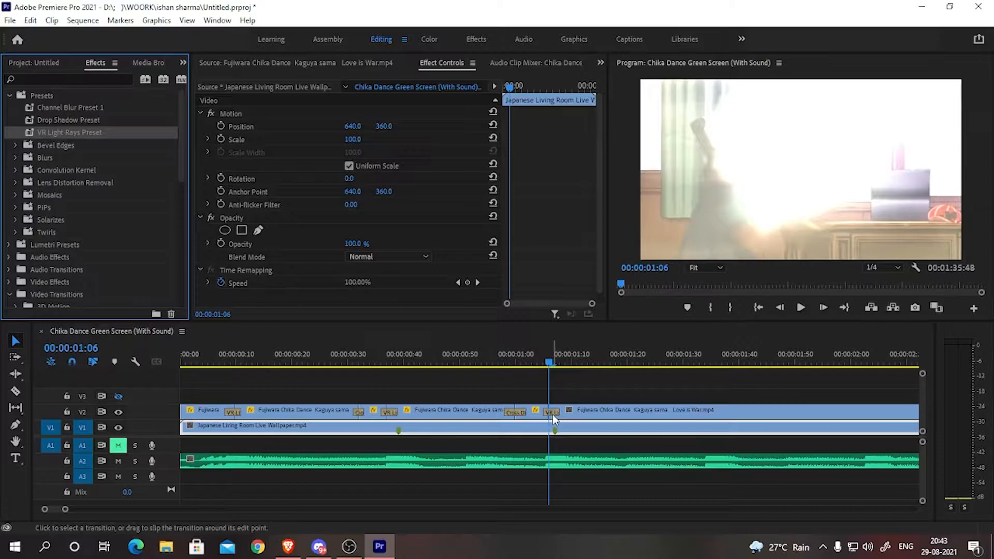
{"action": "left_click", "coordinate": [552, 412]}
{"action": "scroll", "coordinate": [455, 255], "scroll_direction": "down", "scroll_amount": 2}
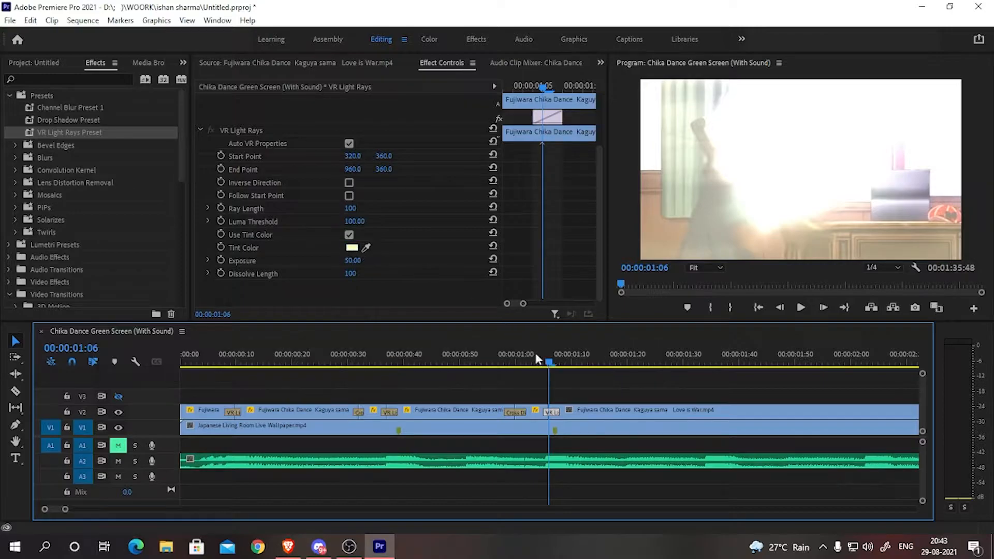
Review the edit from the start, split the last V2 dance clip at 00:00:01:13 and shift the second part further along the timeline
{"action": "left_click_drag", "start_coordinate": [547, 364], "coordinate": [101, 391]}
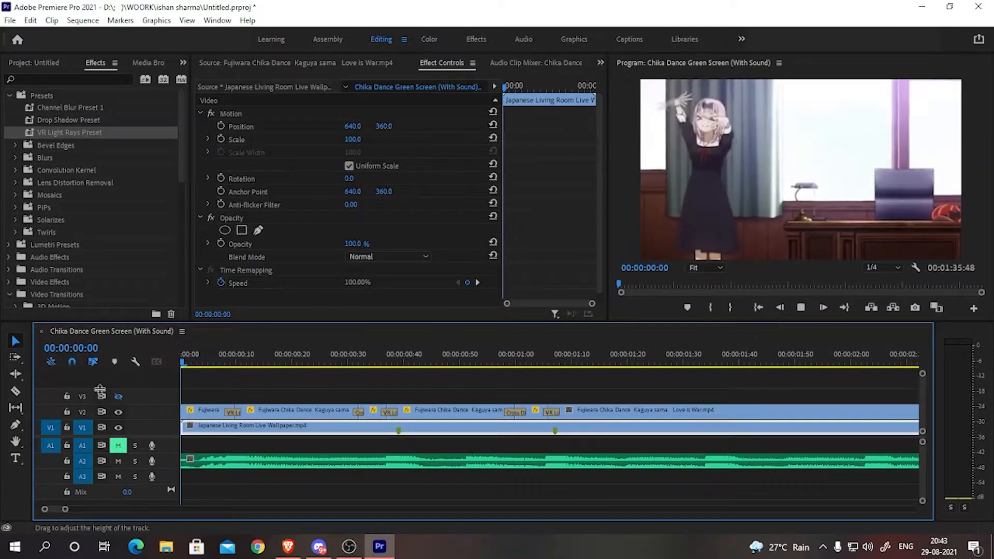
{"action": "key", "text": "space"}
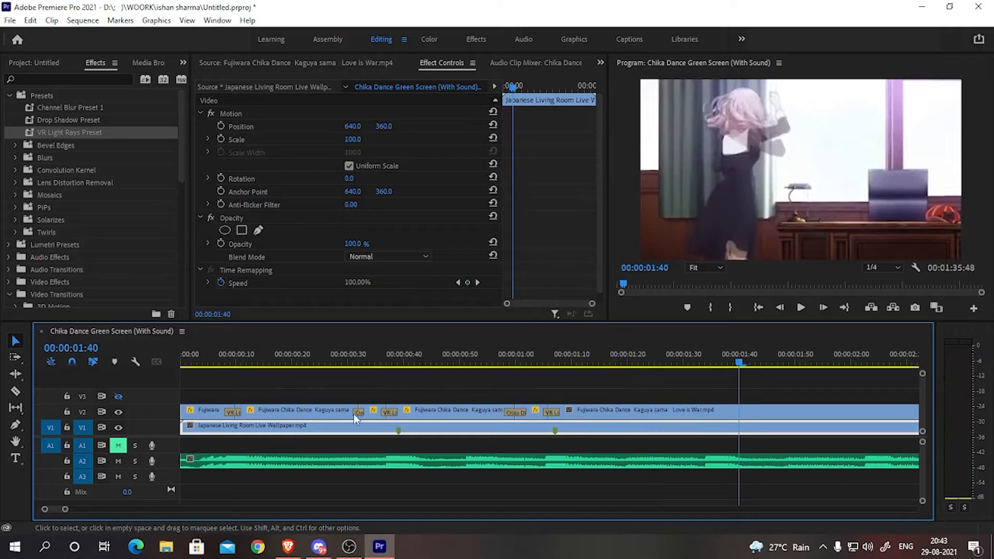
{"action": "left_click_drag", "start_coordinate": [532, 363], "coordinate": [587, 374]}
{"action": "left_click", "coordinate": [608, 410]}
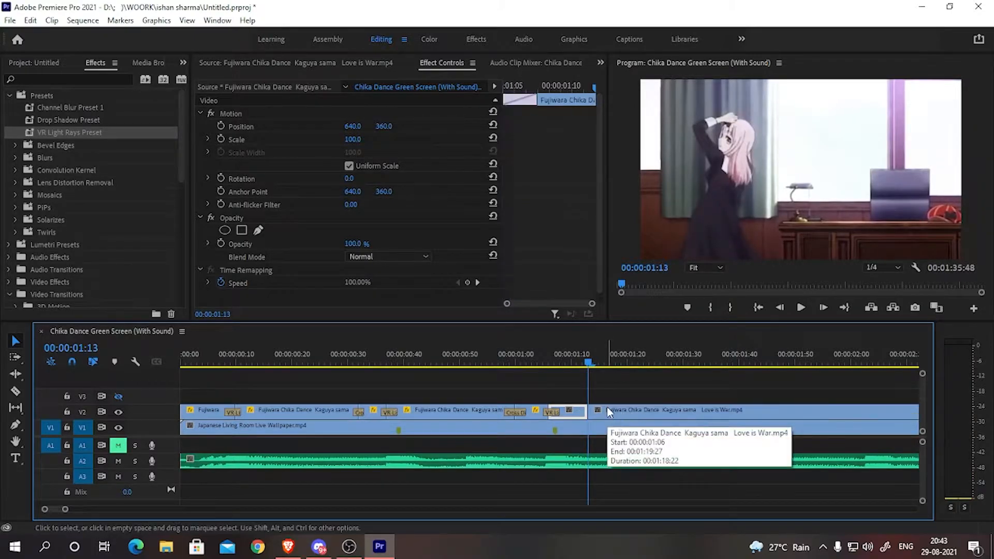
{"action": "left_click_drag", "start_coordinate": [607, 411], "coordinate": [634, 416]}
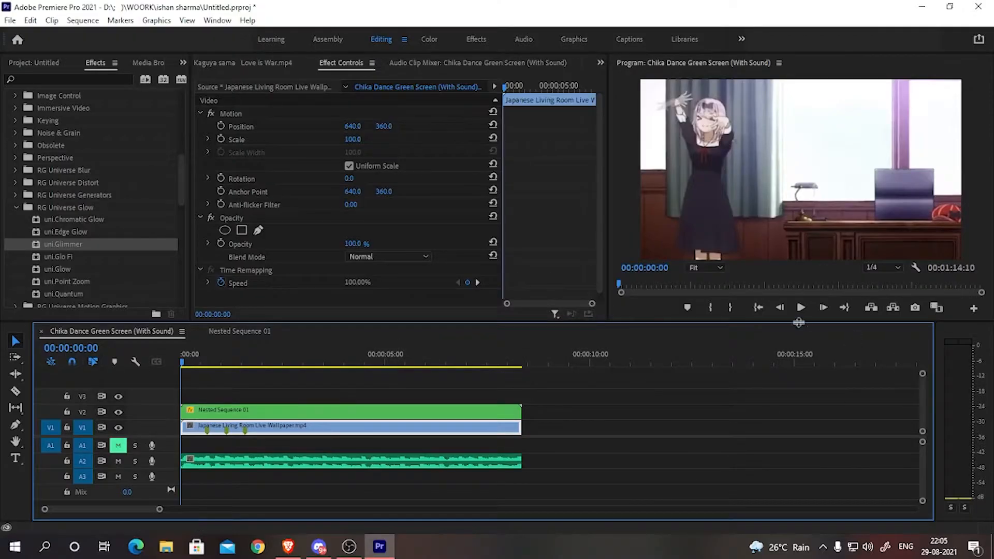
Play the sequence containing Nested Sequence 01 from the start to review the edit
{"action": "left_click", "coordinate": [799, 308]}
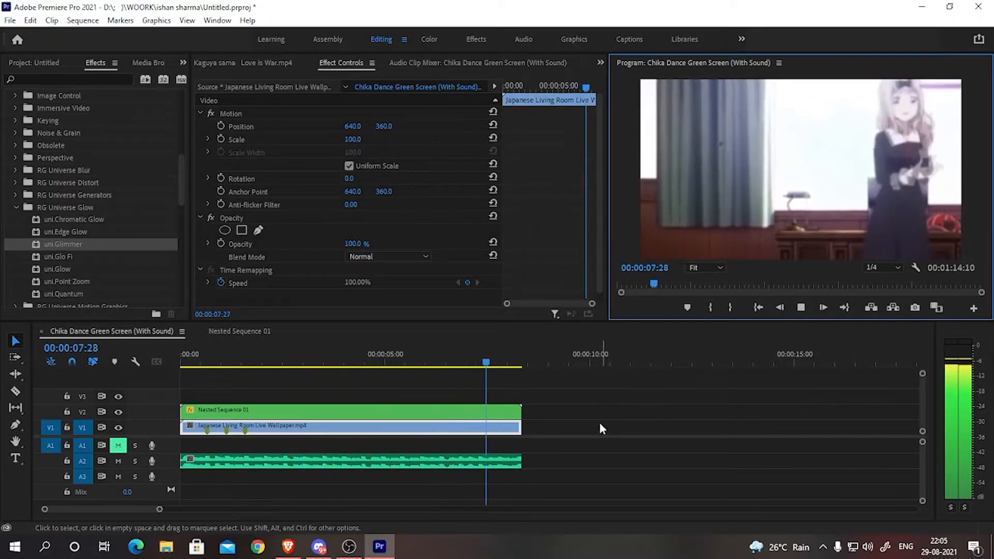
Replay the dance edit over the Japanese living room background from the start of the sequence
{"action": "left_click_drag", "start_coordinate": [504, 366], "coordinate": [169, 358]}
{"action": "key", "text": "space"}
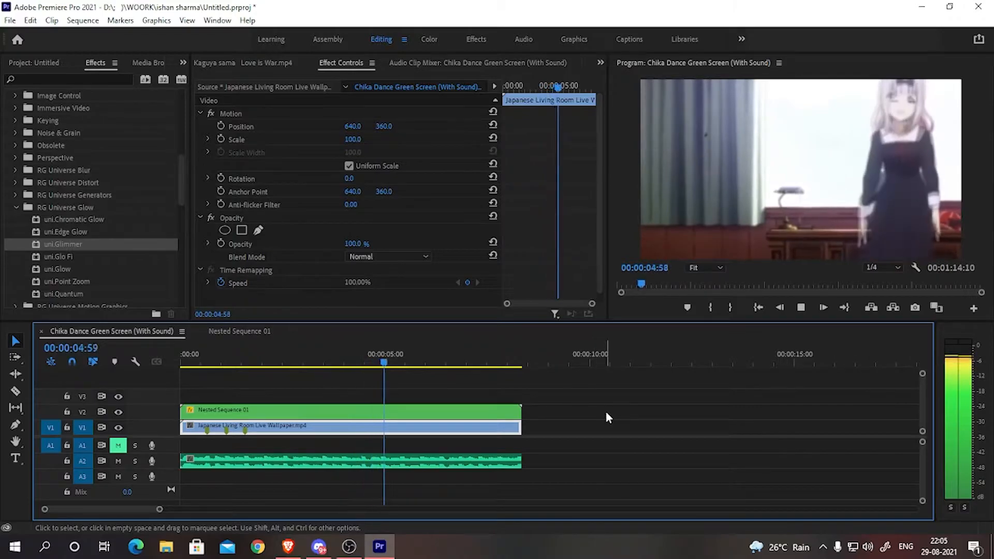
{"action": "key", "text": "space"}
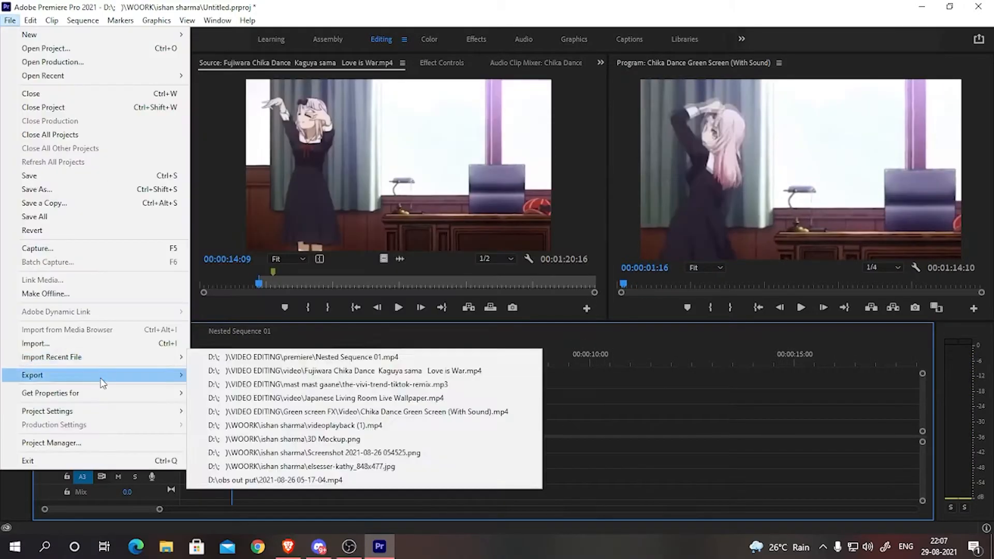
Look at the export options and play the Chika Dance Green Screen (With Sound).mp4 clip on V1 from the start
{"action": "left_click", "coordinate": [155, 372]}
{"action": "left_click", "coordinate": [746, 513]}
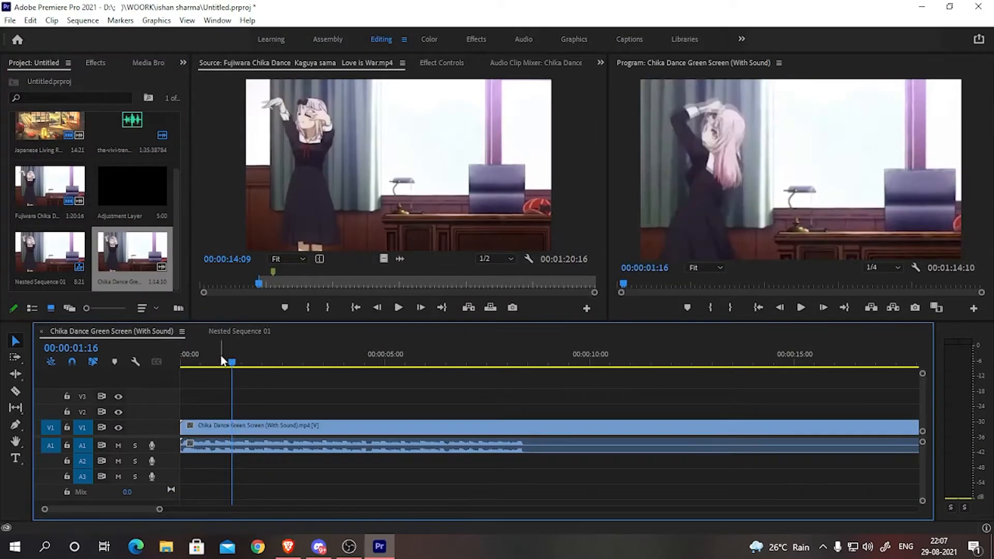
{"action": "left_click_drag", "start_coordinate": [223, 360], "coordinate": [177, 361]}
{"action": "key", "text": "space"}
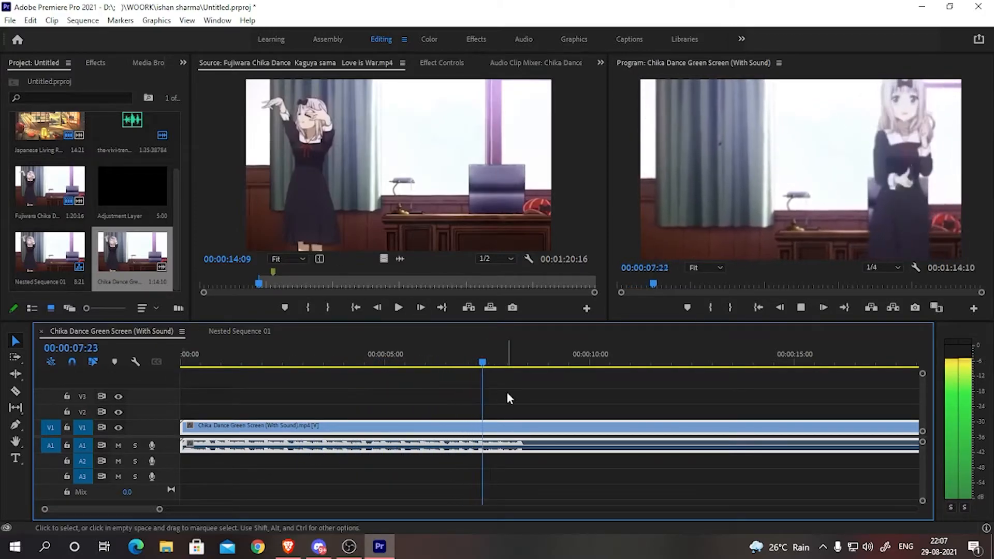
{"action": "key", "text": "space"}
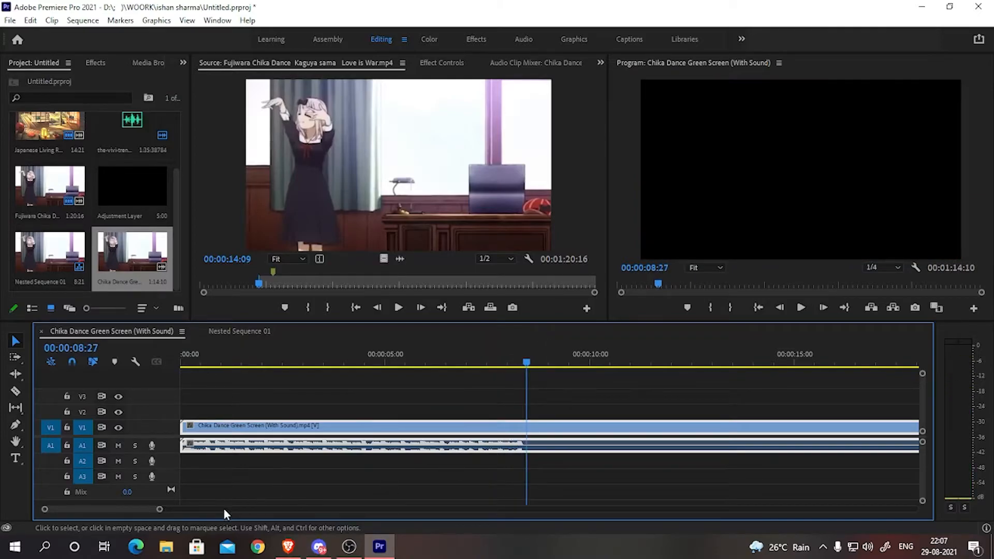
Split the V1 clip and its audio at 00:00:08:20 and delete the part after the cut
{"action": "left_click_drag", "start_coordinate": [159, 509], "coordinate": [77, 509]}
{"action": "key", "text": "Left"}
{"action": "key", "text": "Left"}
{"action": "key", "text": "Left"}
{"action": "key", "text": "Left"}
{"action": "key", "text": "Left"}
{"action": "key", "text": "Left"}
{"action": "key", "text": "Right"}
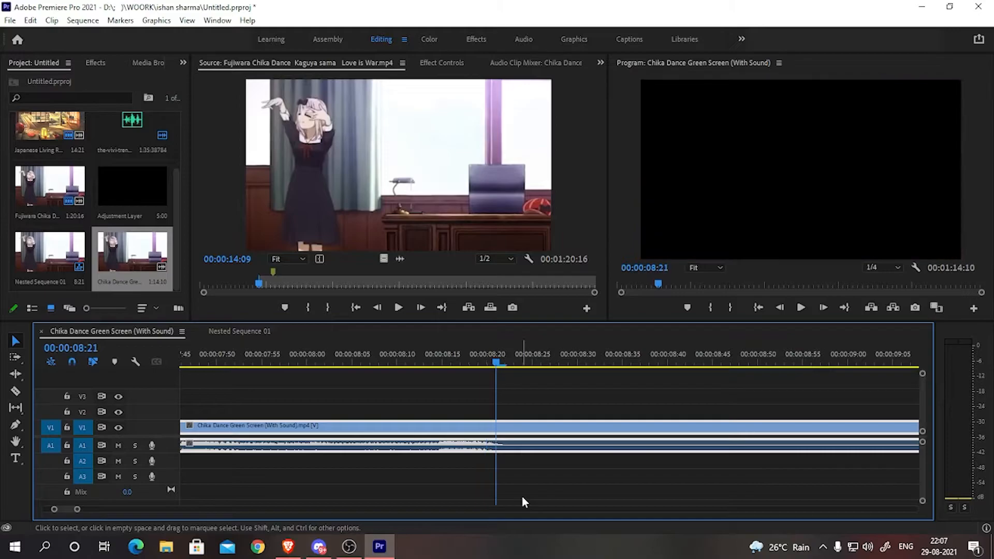
{"action": "key", "text": "Left"}
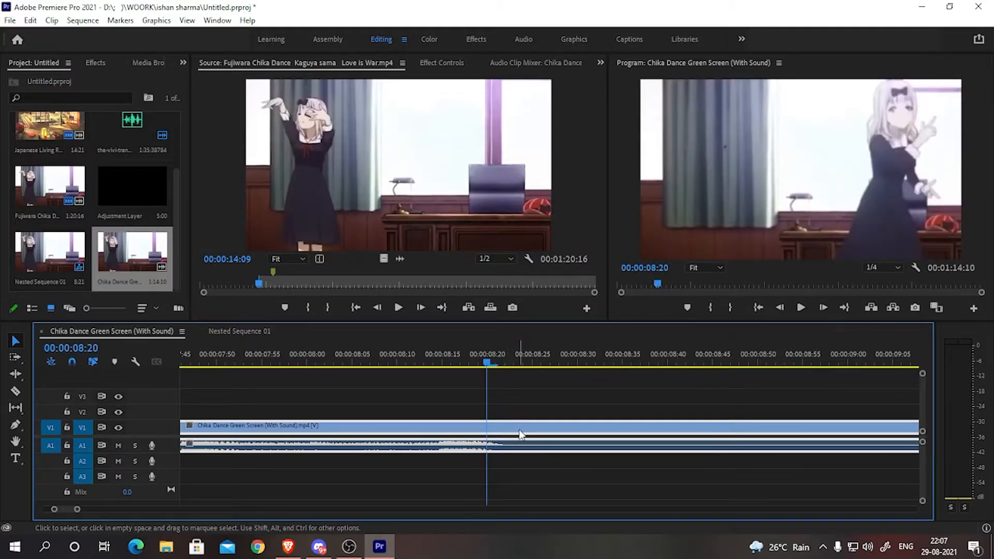
{"action": "key", "text": "ctrl+k"}
{"action": "left_click", "coordinate": [520, 431]}
{"action": "key", "text": "Delete"}
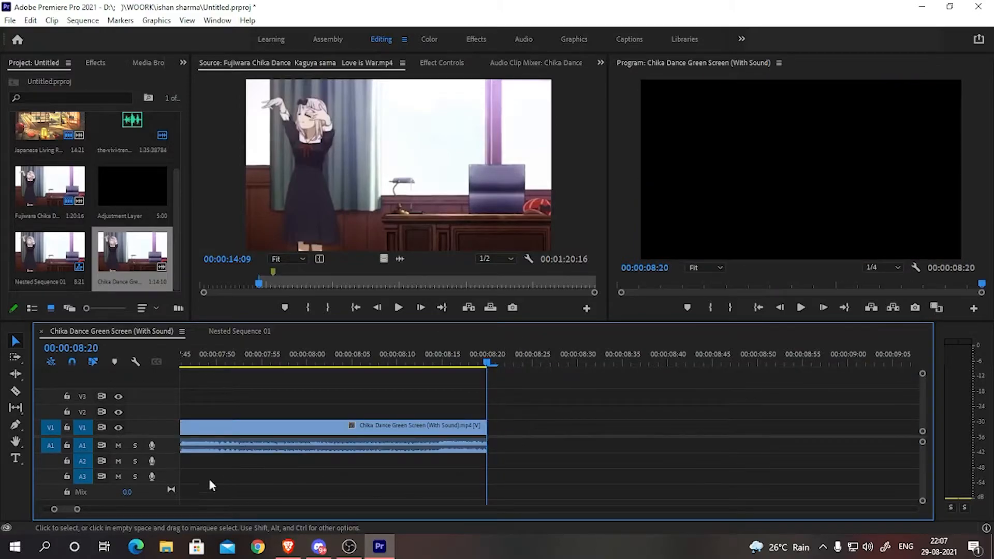
Apply the SL BLUE INTENSE creative look to the trimmed V1 clip with Lumetri Color
{"action": "left_click_drag", "start_coordinate": [77, 510], "coordinate": [514, 527]}
{"action": "left_click_drag", "start_coordinate": [424, 362], "coordinate": [80, 379]}
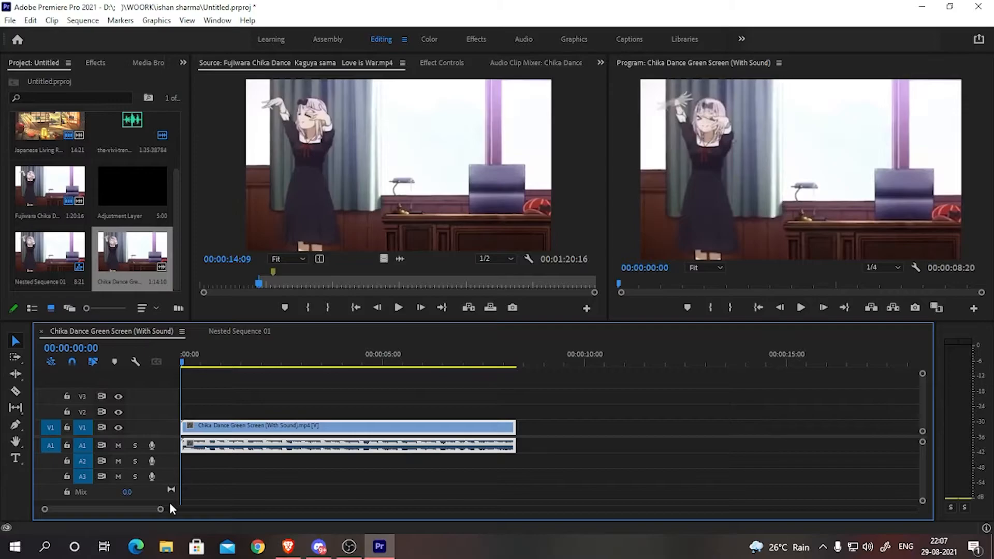
{"action": "left_click_drag", "start_coordinate": [160, 511], "coordinate": [138, 510]}
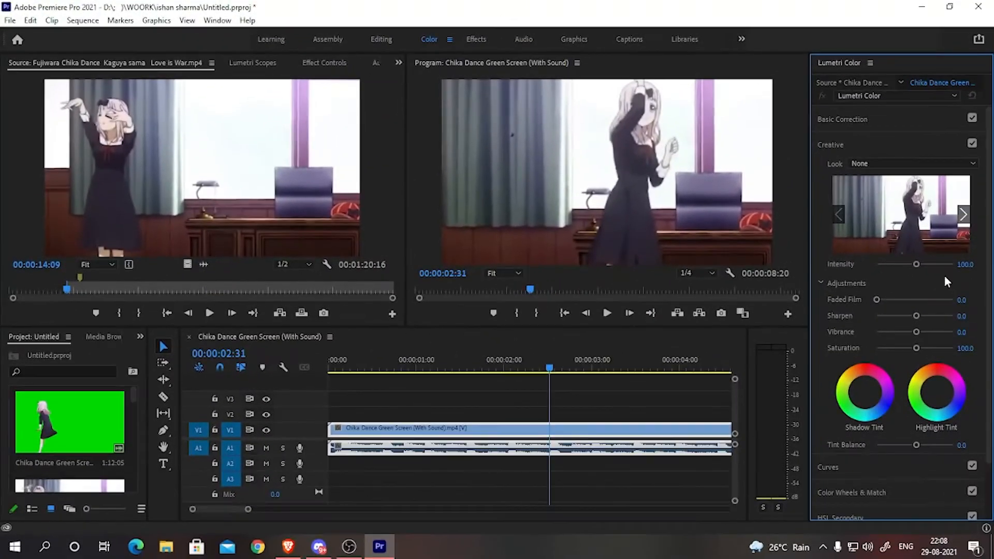
{"action": "left_click", "coordinate": [911, 163]}
{"action": "scroll", "coordinate": [836, 444], "scroll_direction": "down", "scroll_amount": 10}
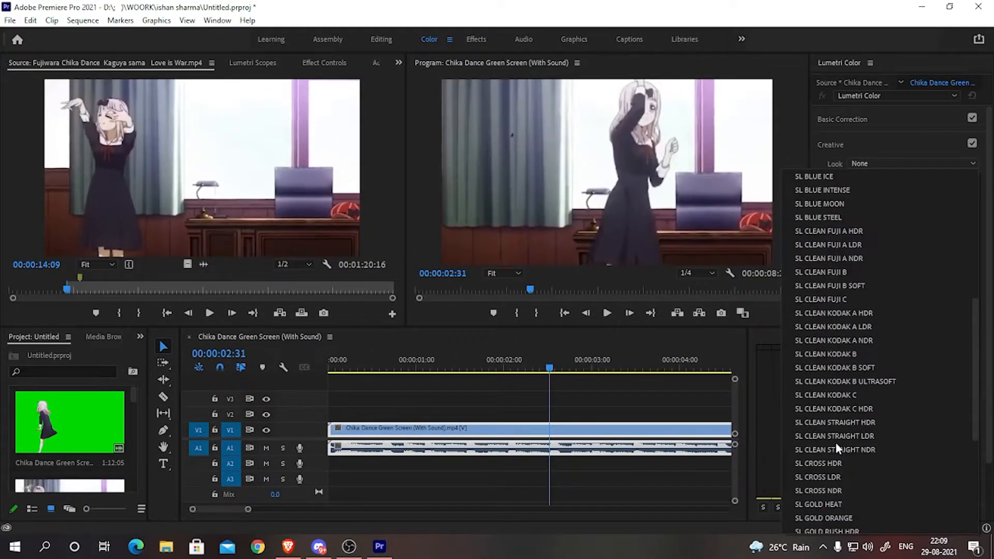
{"action": "left_click", "coordinate": [828, 191]}
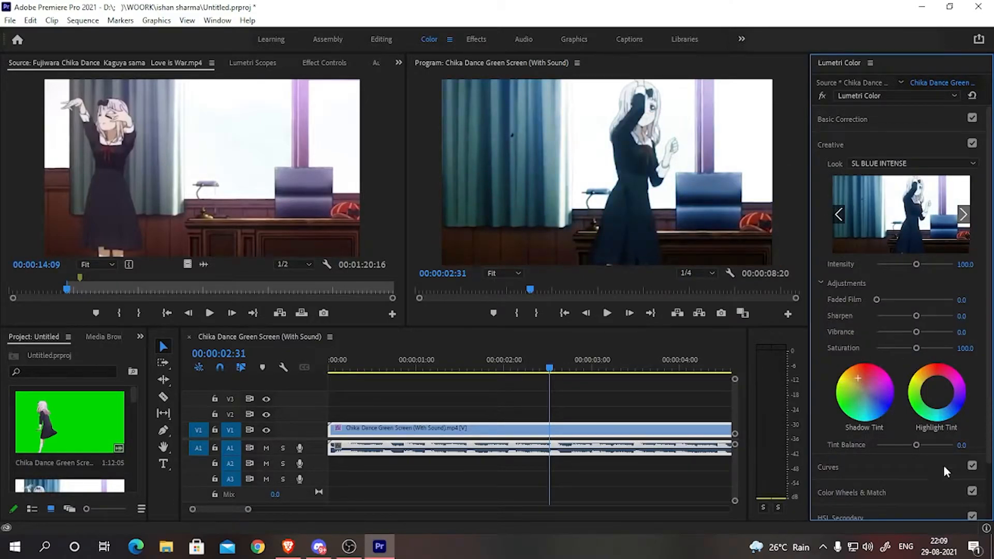
Shift the clip's Highlight Tint toward blue, with Tint Balance at about -27.4 and Faded Film at about 30.6
{"action": "left_click_drag", "start_coordinate": [937, 393], "coordinate": [945, 403]}
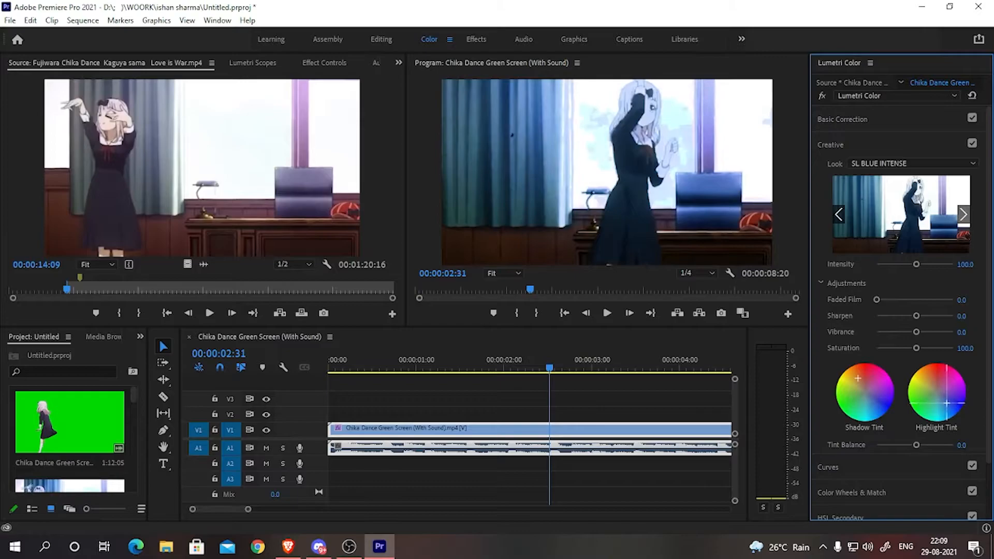
{"action": "left_click_drag", "start_coordinate": [914, 446], "coordinate": [917, 446]}
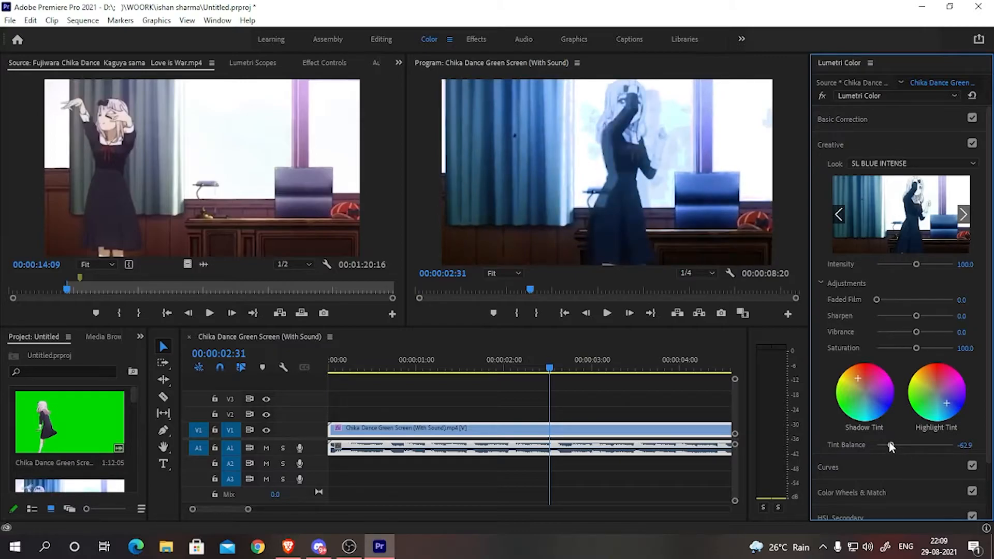
{"action": "left_click_drag", "start_coordinate": [877, 300], "coordinate": [906, 300]}
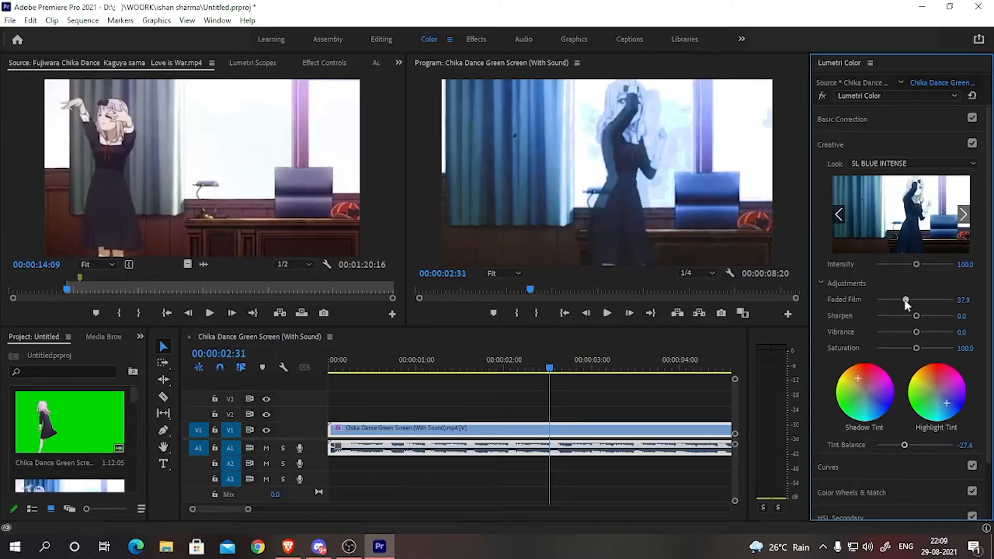
{"action": "left_click_drag", "start_coordinate": [544, 366], "coordinate": [542, 367]}
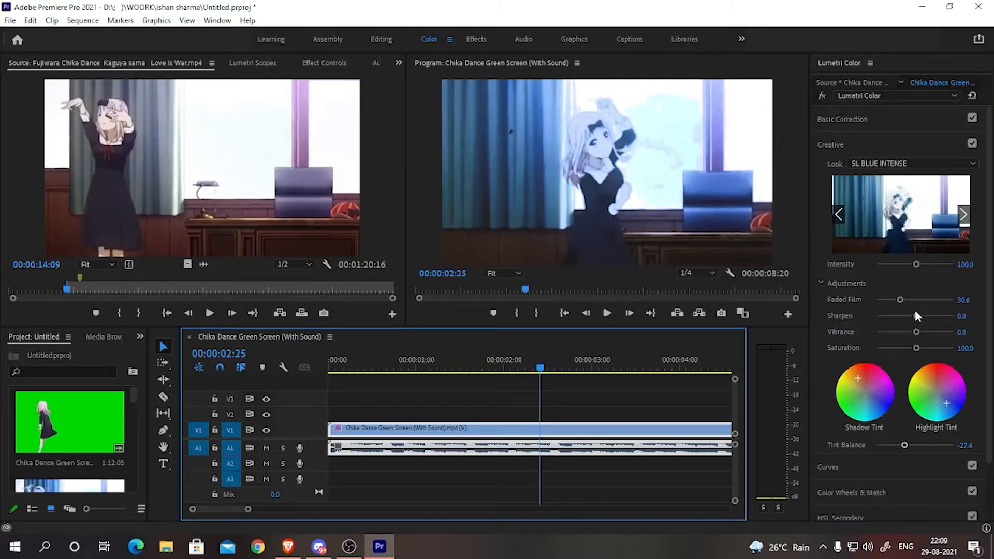
Raise the look's Intensity to about 148.4, adjust Sharpen and Vibrance, and play the graded clip from the start
{"action": "left_click_drag", "start_coordinate": [916, 264], "coordinate": [932, 264]}
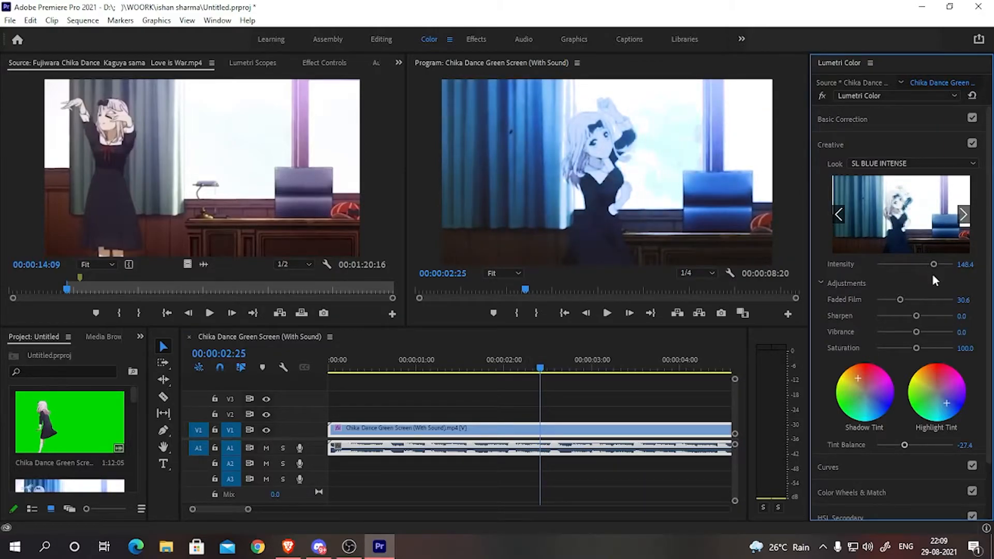
{"action": "left_click_drag", "start_coordinate": [916, 315], "coordinate": [919, 333]}
{"action": "left_click_drag", "start_coordinate": [912, 333], "coordinate": [927, 349]}
{"action": "left_click_drag", "start_coordinate": [539, 368], "coordinate": [241, 379]}
{"action": "key", "text": "space"}
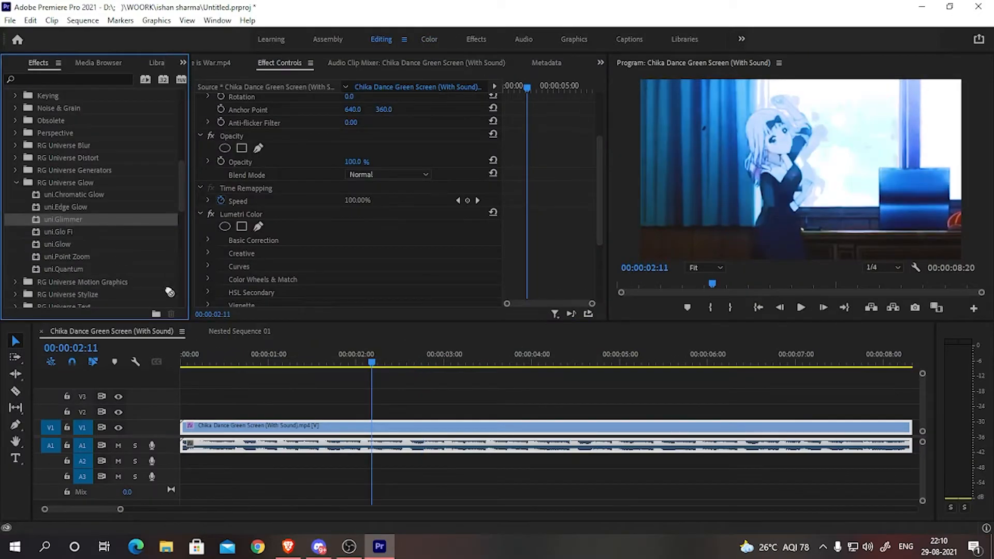
Apply uni.Glimmer to the V1 clip with Threshold 100, Threshold Softness 1.00 and Streak Length 45
{"action": "left_click_drag", "start_coordinate": [62, 219], "coordinate": [253, 434]}
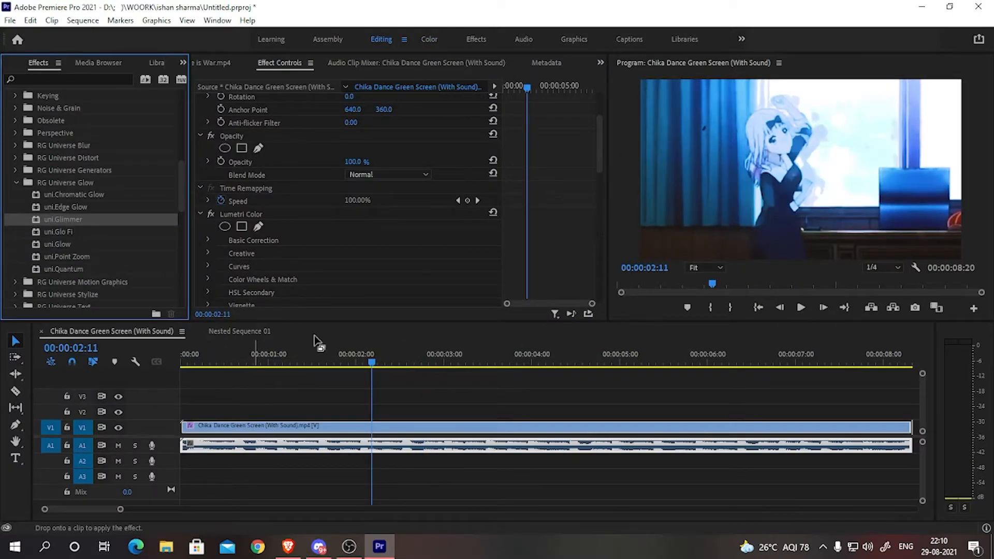
{"action": "left_click_drag", "start_coordinate": [317, 341], "coordinate": [362, 426]}
{"action": "scroll", "coordinate": [399, 240], "scroll_direction": "down", "scroll_amount": 5}
{"action": "left_click_drag", "start_coordinate": [351, 205], "coordinate": [363, 205]}
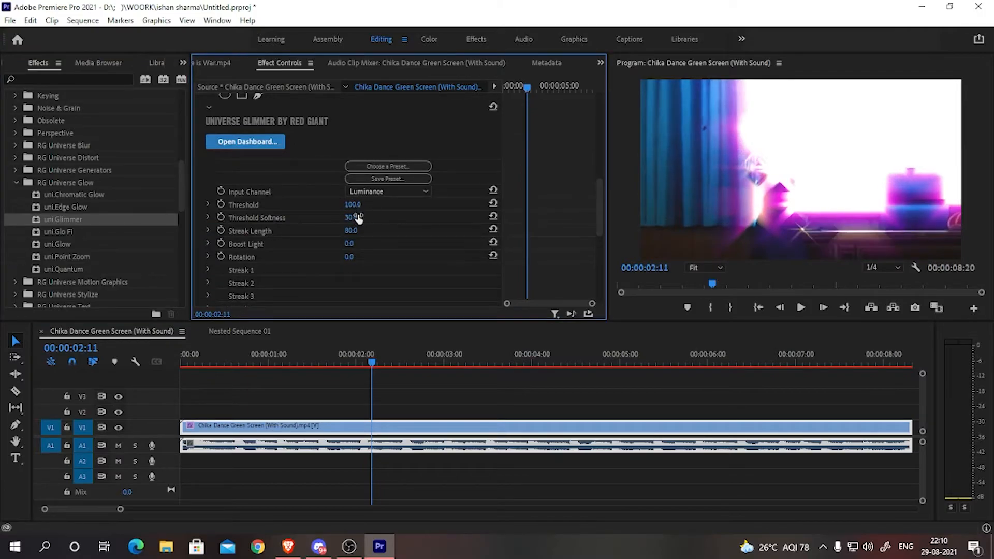
{"action": "left_click_drag", "start_coordinate": [352, 218], "coordinate": [338, 217]}
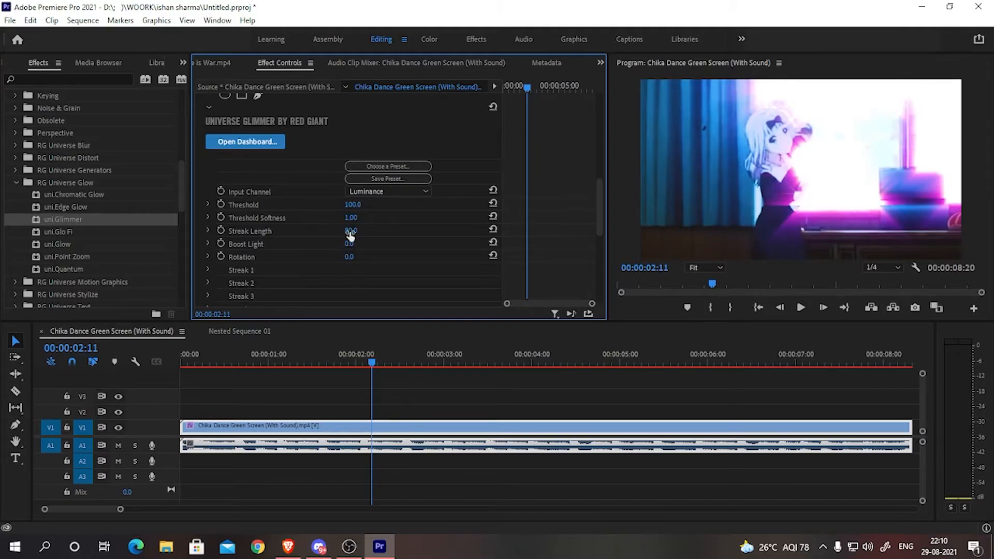
{"action": "left_click_drag", "start_coordinate": [350, 230], "coordinate": [333, 231]}
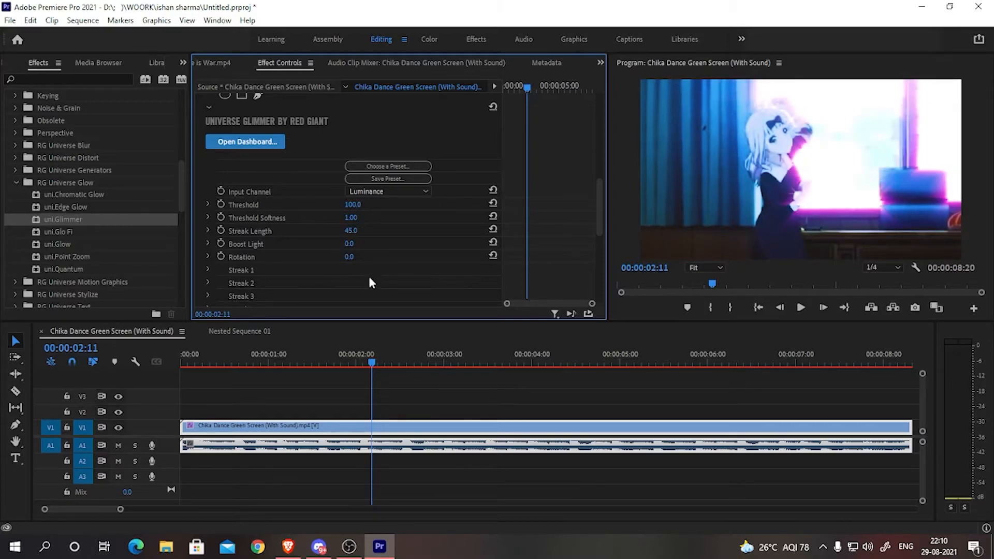
Play the clip from the start to review the Glimmer glow
{"action": "left_click_drag", "start_coordinate": [314, 357], "coordinate": [92, 361]}
{"action": "key", "text": "space"}
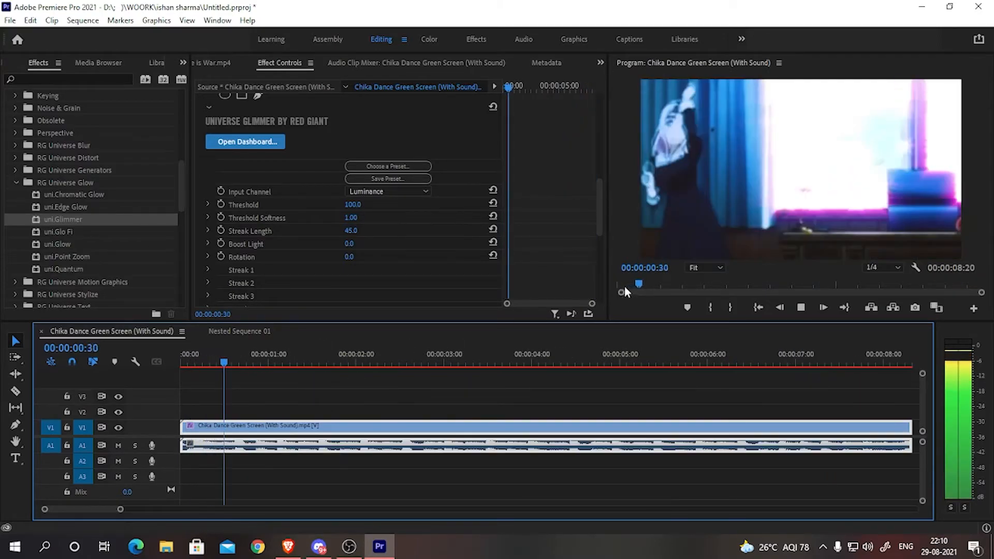
{"action": "key", "text": "space"}
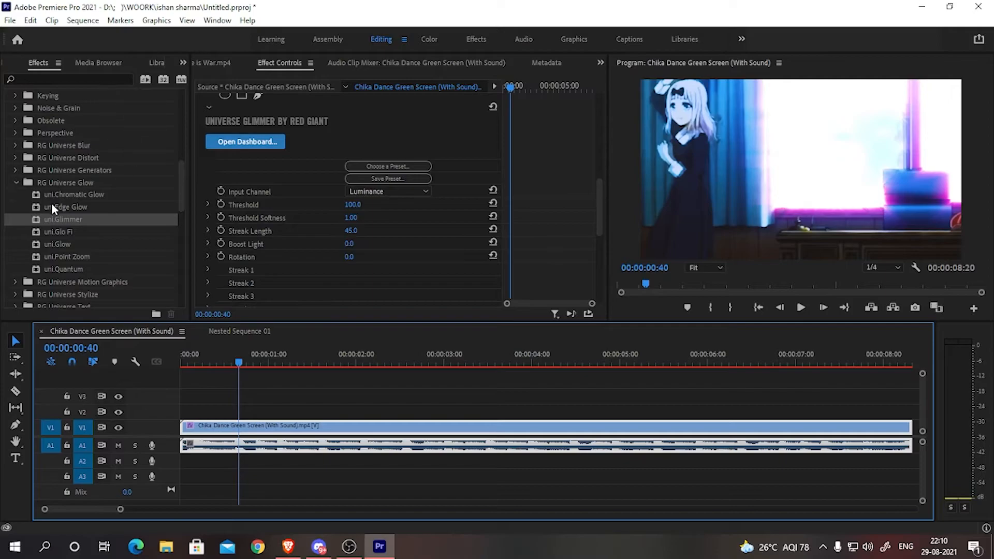
Search the effects for "shake" and apply uni.Camera Shake to the V1 clip
{"action": "left_click", "coordinate": [48, 80]}
{"action": "type", "text": "shake"}
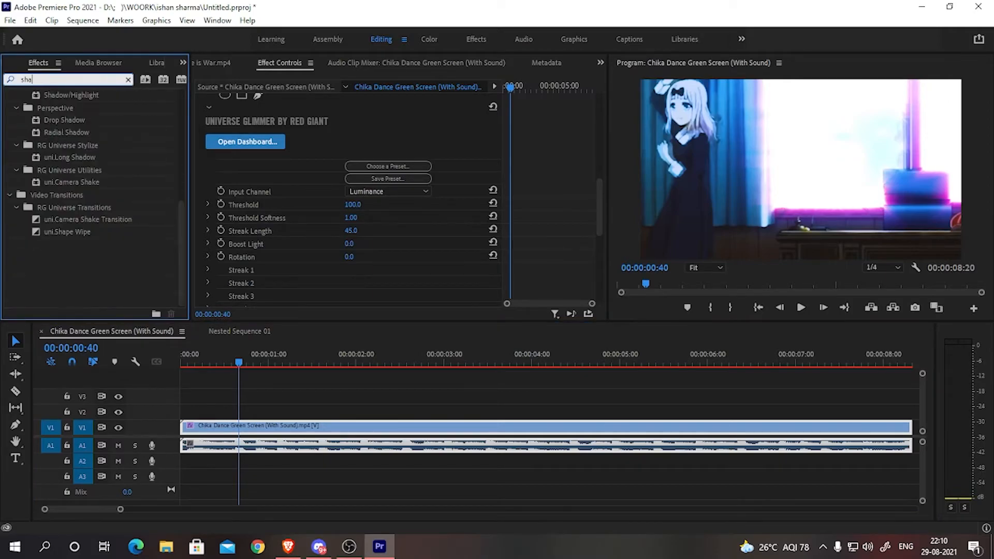
{"action": "left_click_drag", "start_coordinate": [49, 171], "coordinate": [231, 426]}
Play the clip from 00:00:00:40 and again from the start to review the camera shake
{"action": "left_click", "coordinate": [237, 358]}
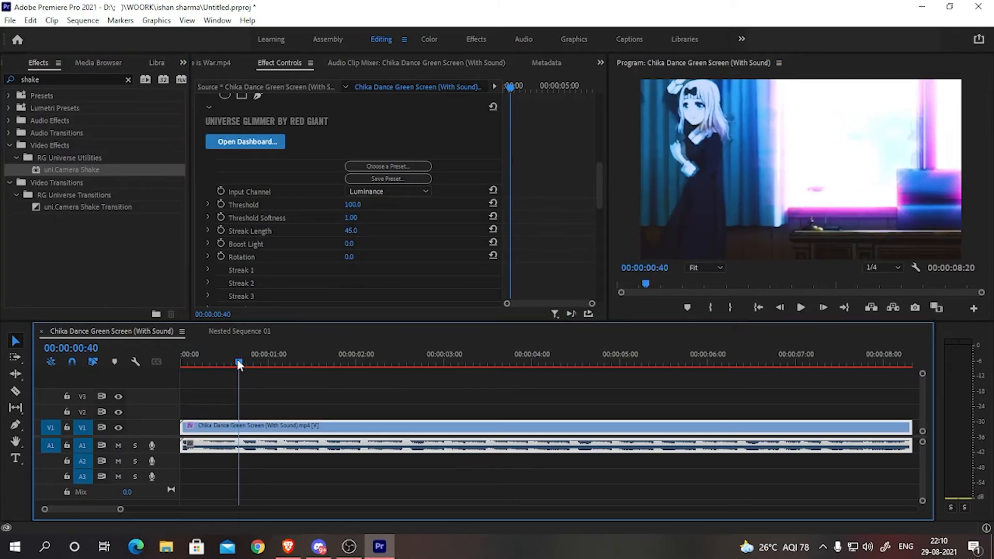
{"action": "key", "text": "space"}
{"action": "left_click_drag", "start_coordinate": [438, 370], "coordinate": [138, 382]}
{"action": "key", "text": "space"}
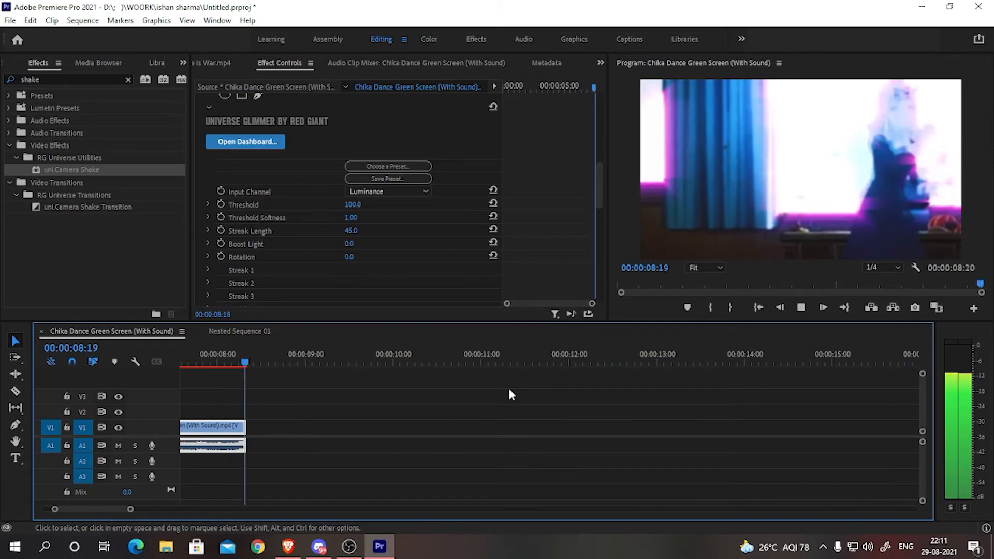
Open Nested Sequence 01 to view its cuts and transitions
{"action": "left_click", "coordinate": [24, 21]}
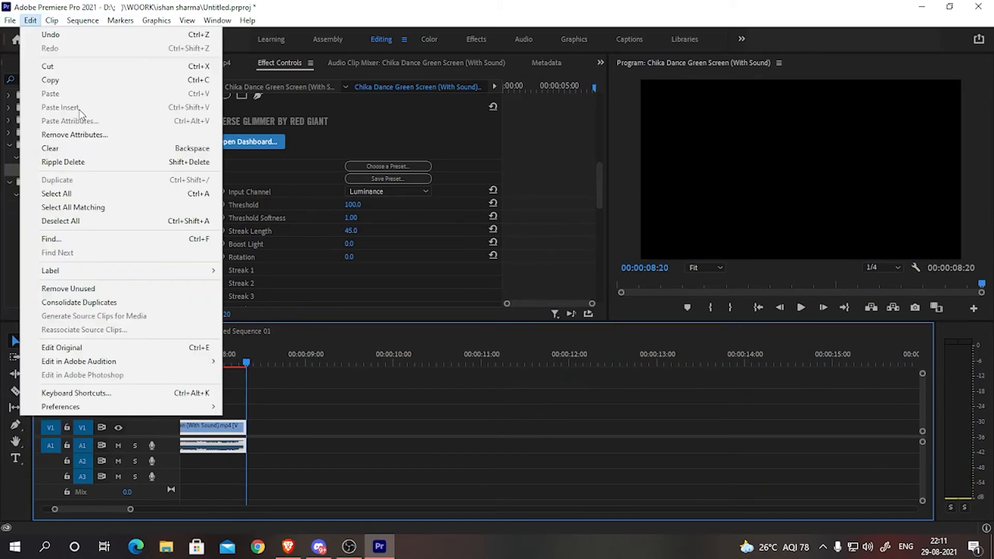
{"action": "left_click", "coordinate": [372, 388]}
{"action": "left_click", "coordinate": [269, 334]}
{"action": "left_click", "coordinate": [273, 340]}
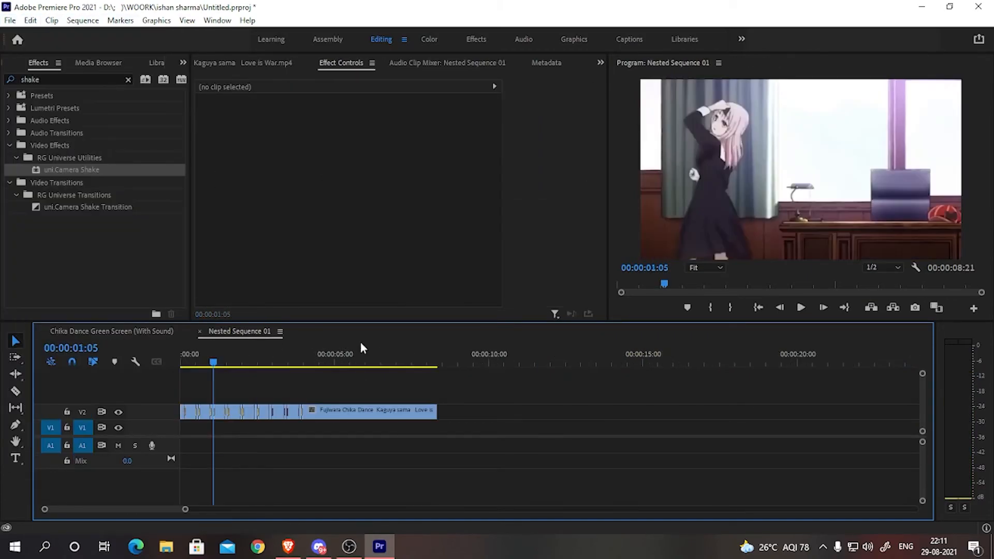